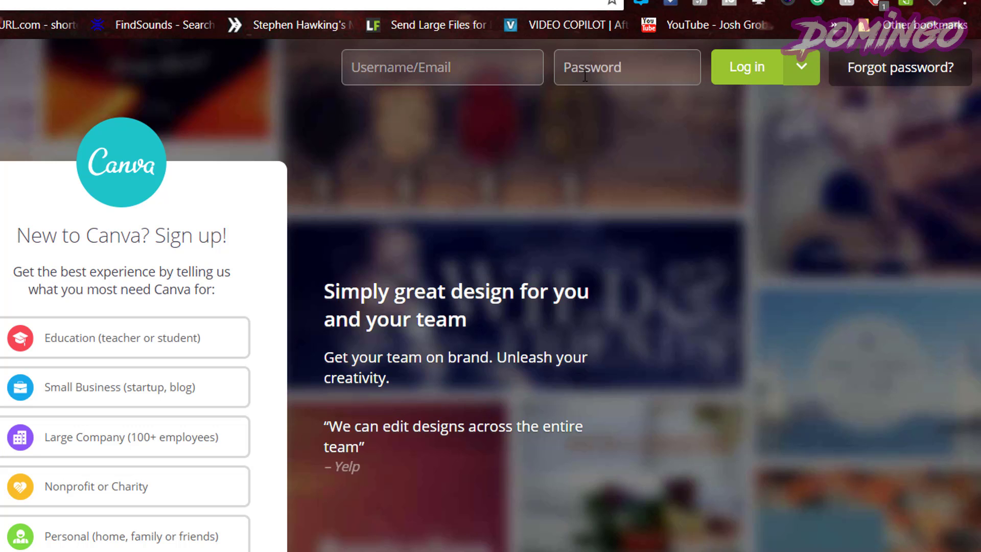
Log in to Canva with Google and start a new blank Business Card design.
left_click(801, 67)
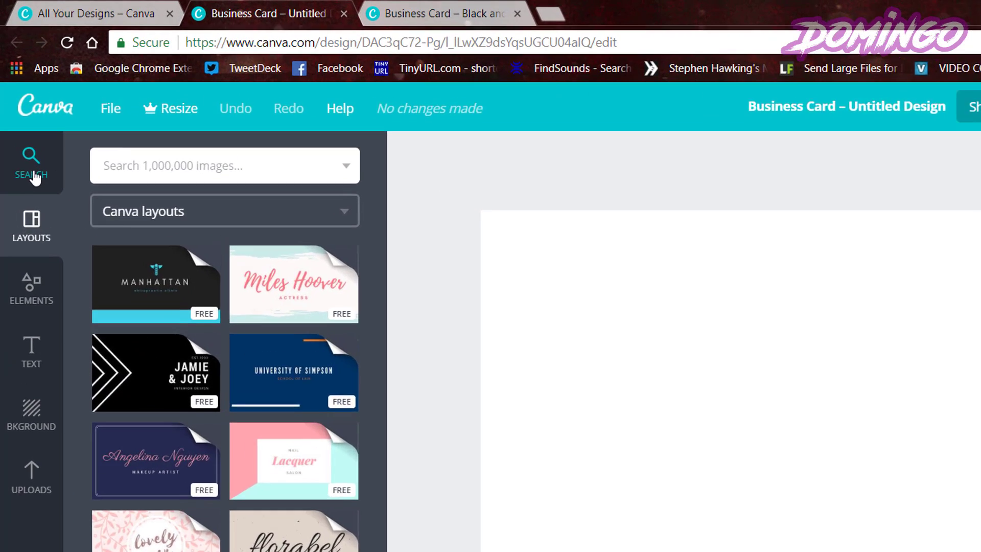
Search Canva's images for 'hot dog' and scroll through the free, Pro and paid results.
left_click(37, 121)
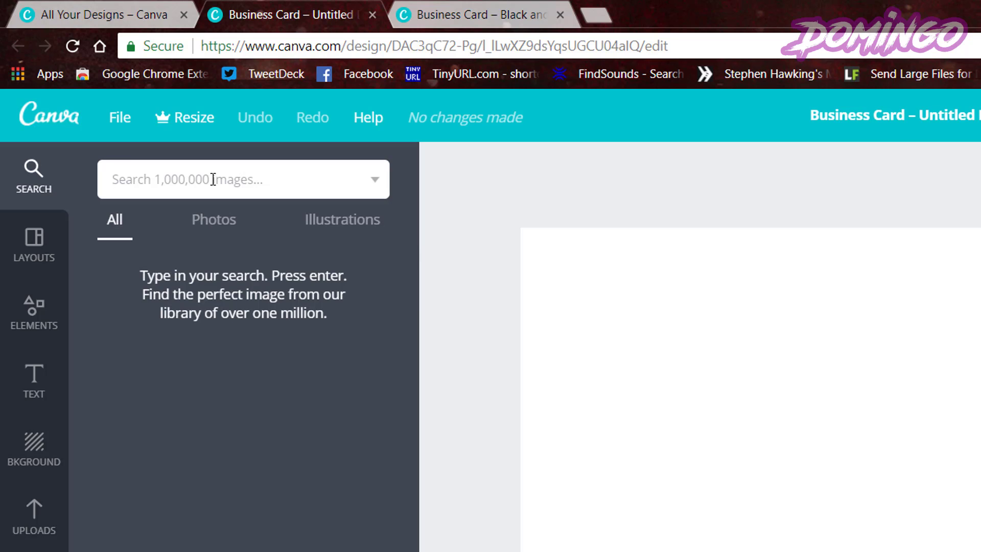
type("hot dog")
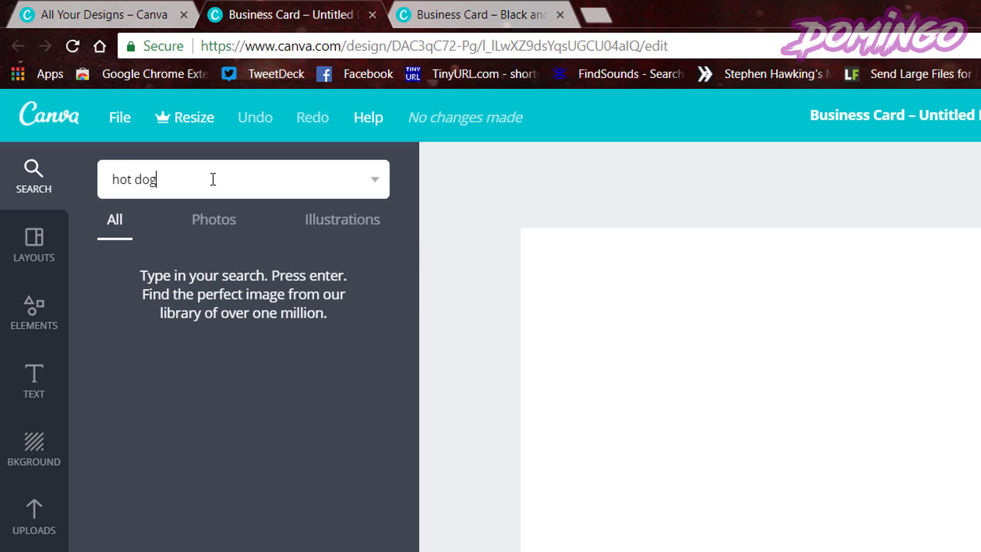
key("Return")
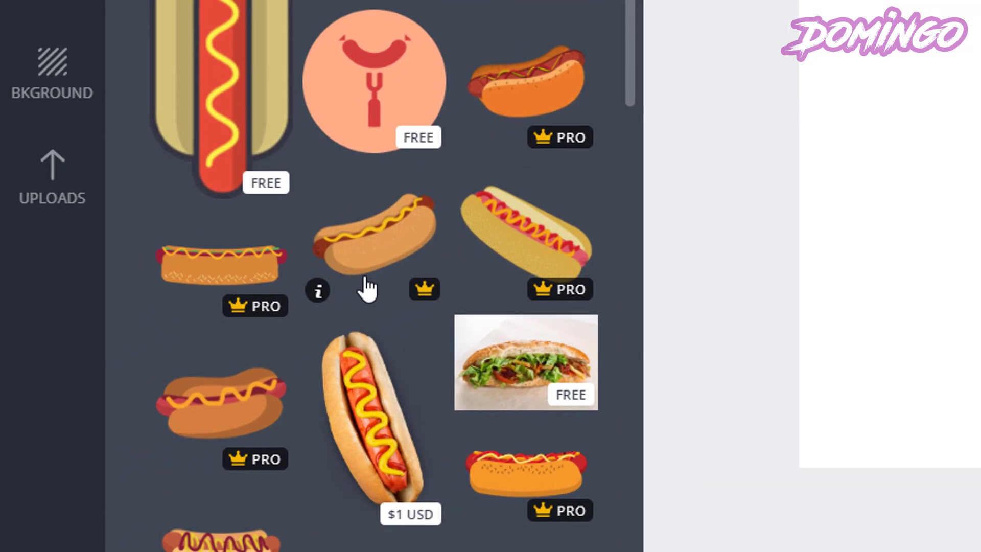
scroll(238, 382, "down", 2)
scroll(367, 291, "down", 5)
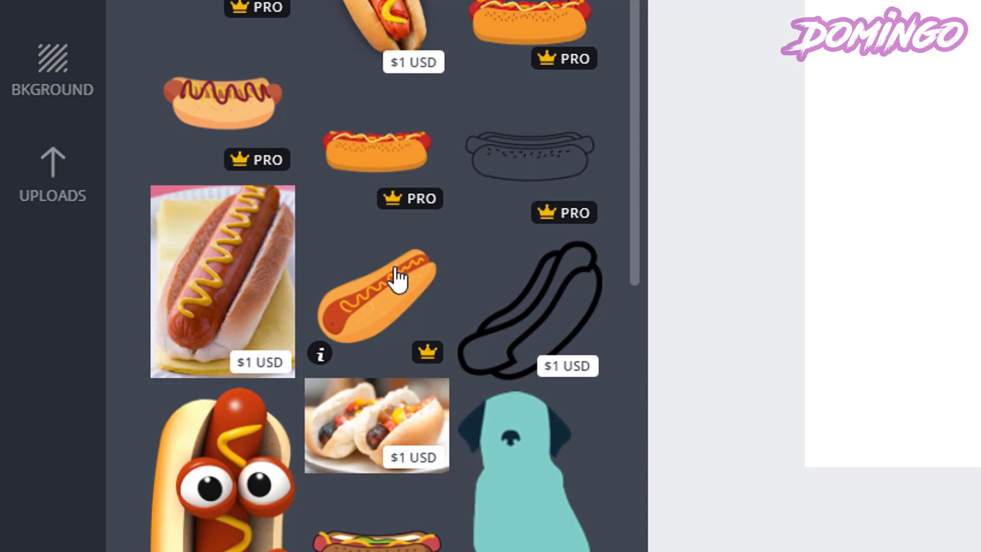
scroll(424, 347, "down", 4)
scroll(475, 354, "down", 8)
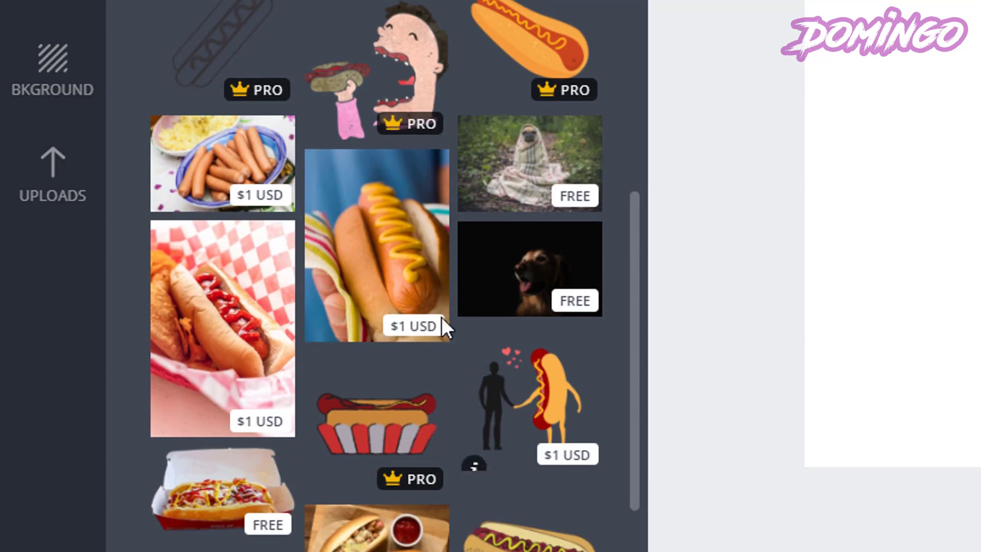
scroll(342, 117, "up", 15)
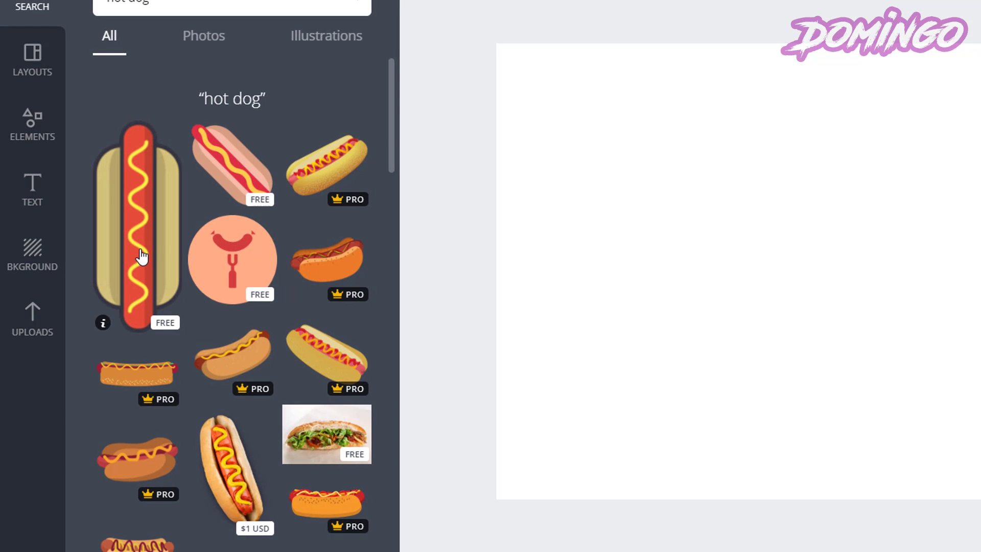
Add the free tall cartoon hot dog illustration to the business card.
left_click(141, 257)
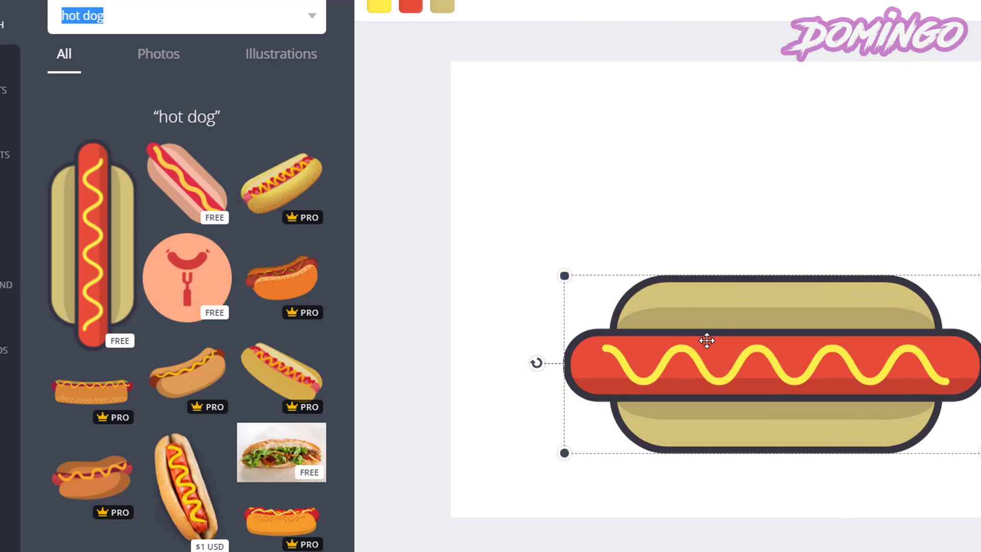
left_click_drag(726, 338, 794, 348)
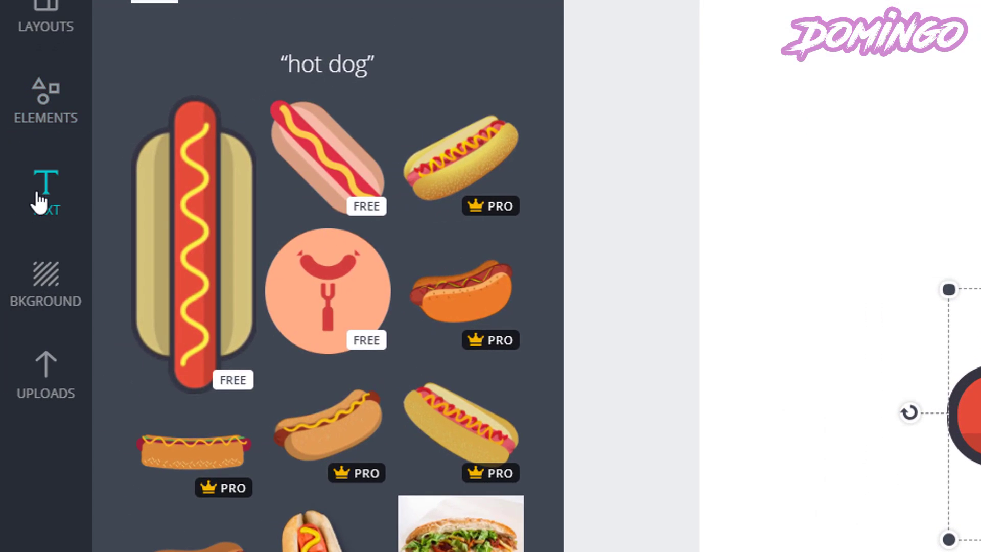
Add the large-name certificate text template to the card over the hot dog.
left_click(2, 219)
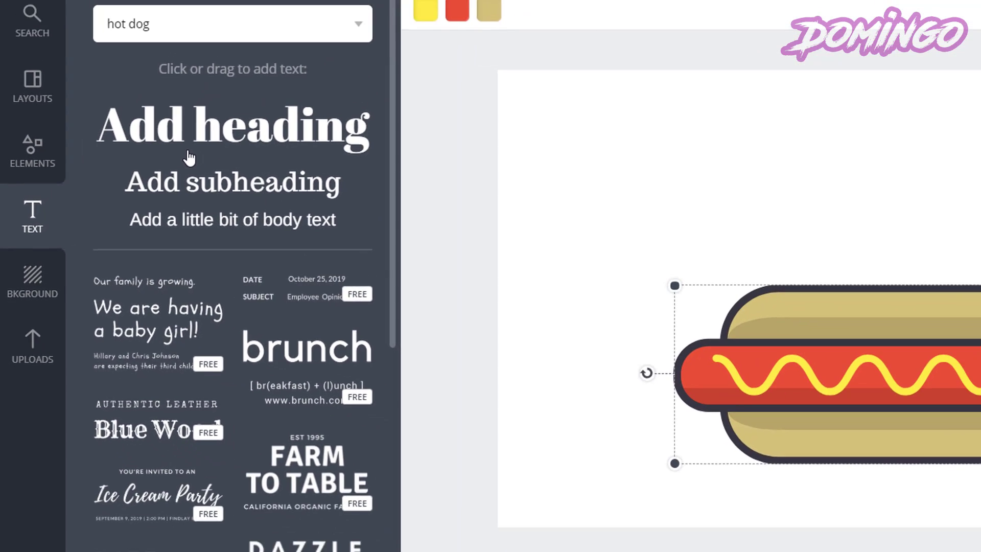
scroll(269, 107, "down", 2)
scroll(177, 168, "down", 3)
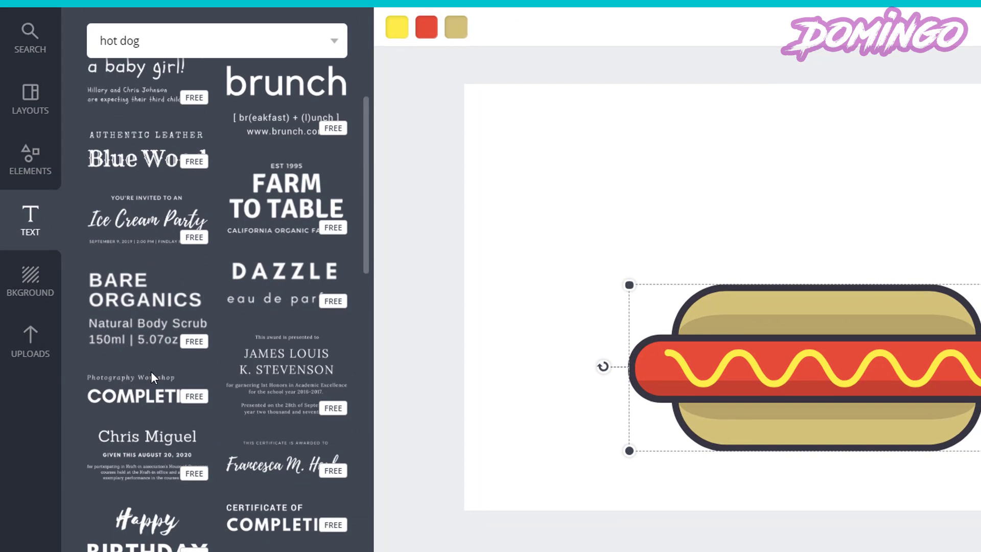
scroll(152, 370, "down", 4)
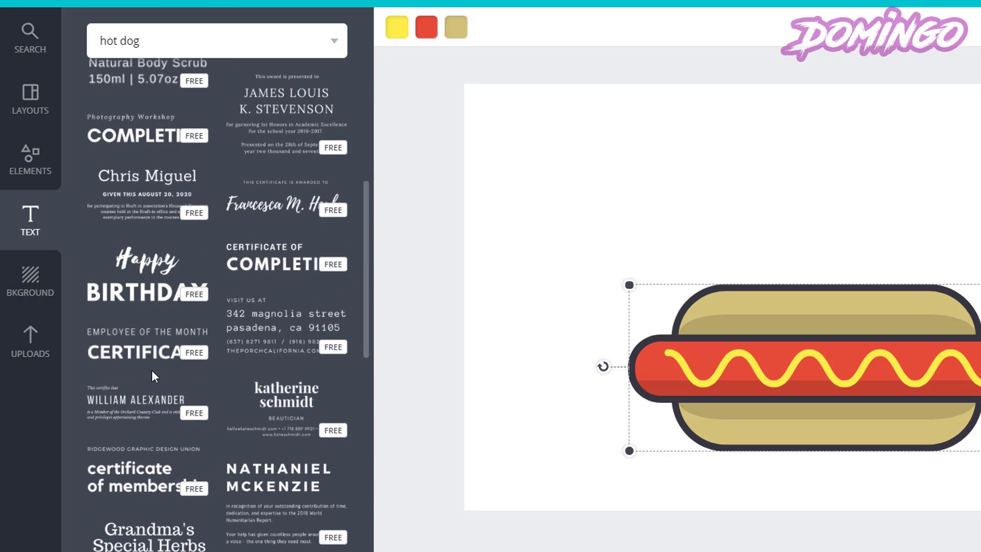
scroll(153, 370, "down", 3)
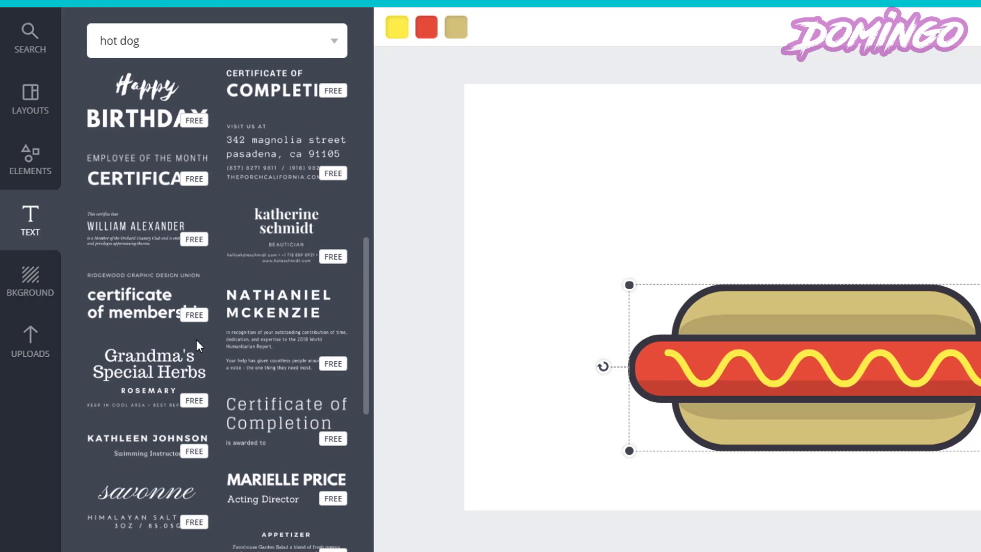
left_click(626, 277)
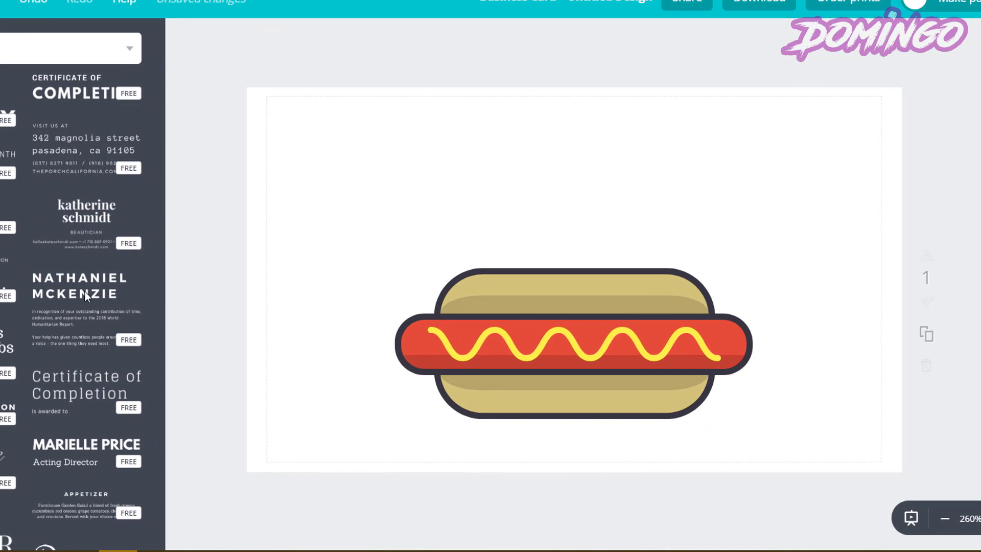
left_click(85, 294)
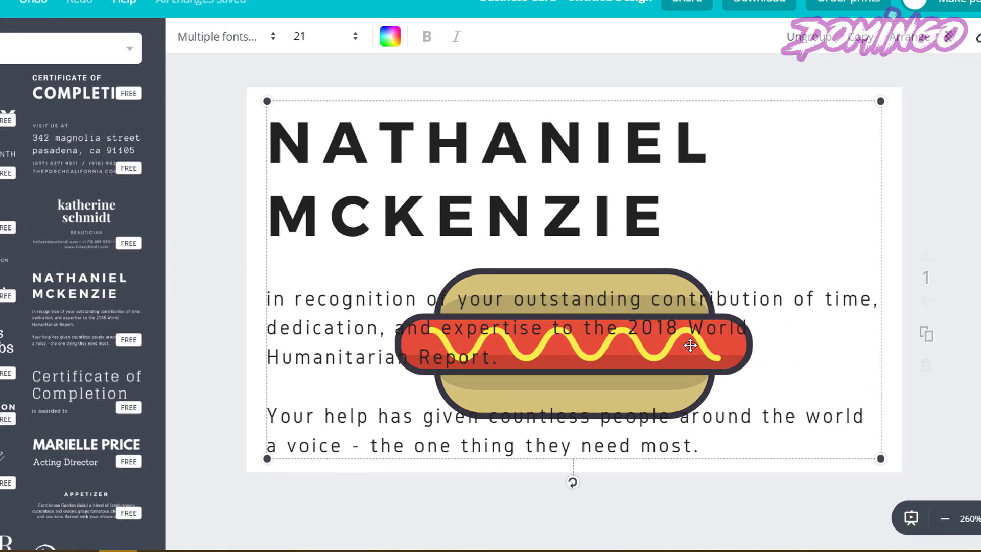
Set the text block's font to Abhaya Libre ExtraBold.
left_click(230, 39)
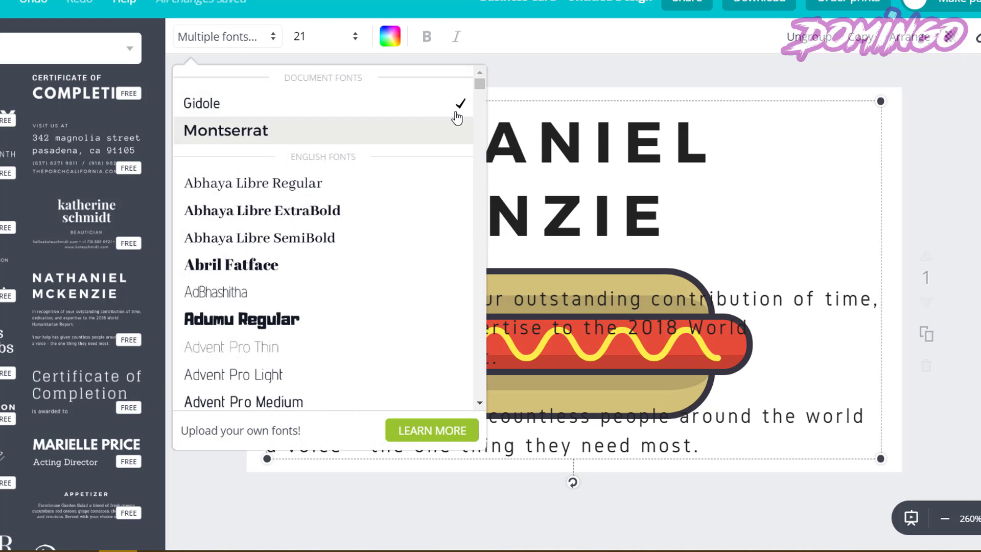
left_click_drag(483, 87, 475, 80)
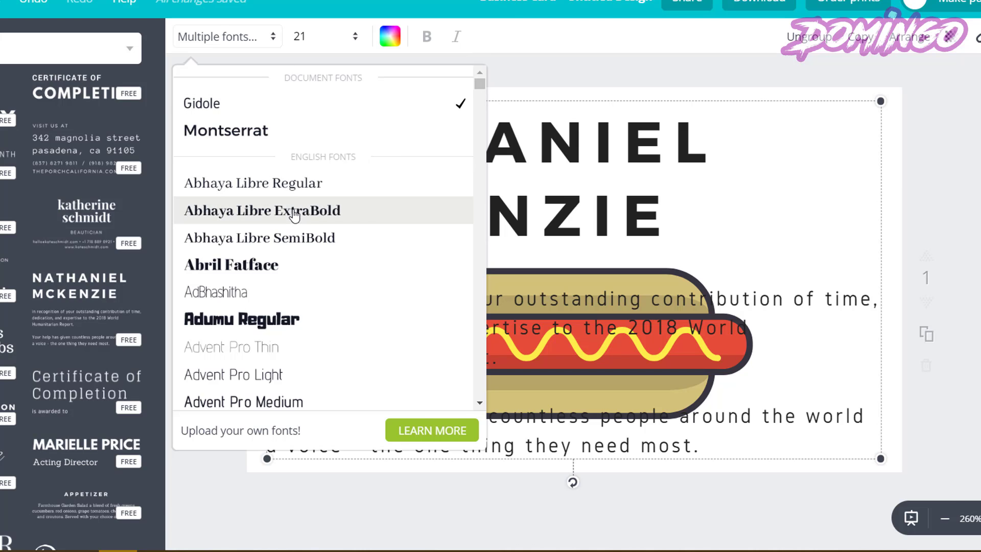
left_click(391, 239)
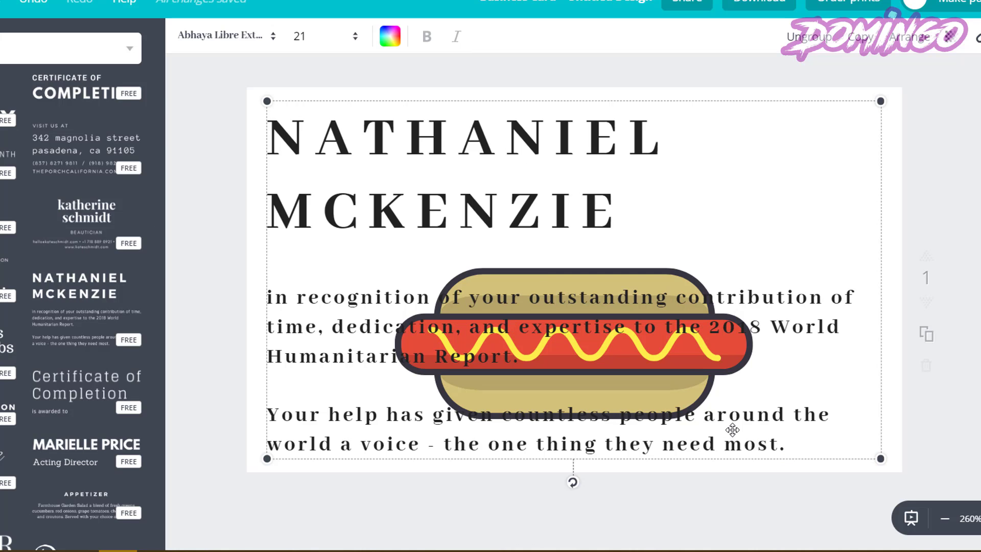
Delete the certificate's paragraph text, leaving only the name heading.
left_click(755, 414)
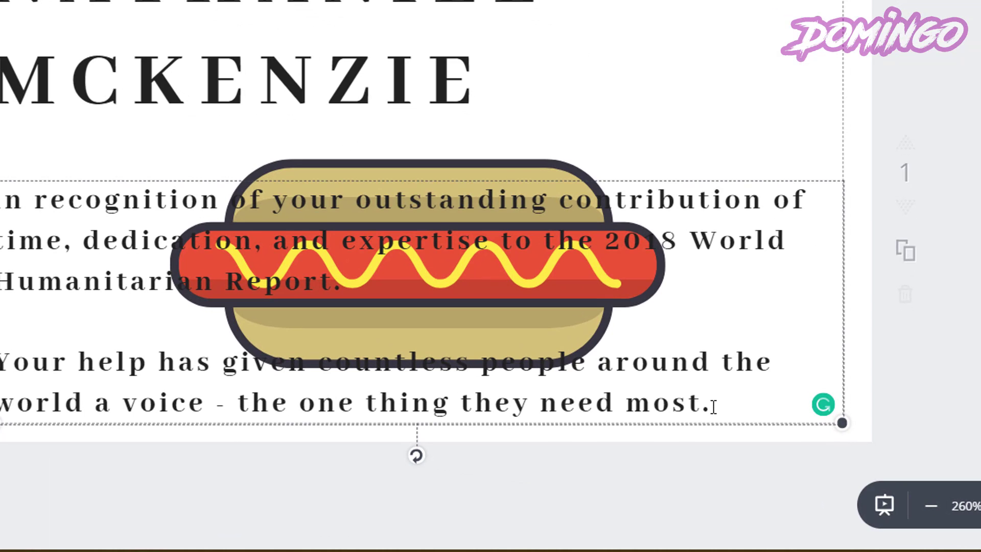
left_click_drag(711, 406, 7, 403)
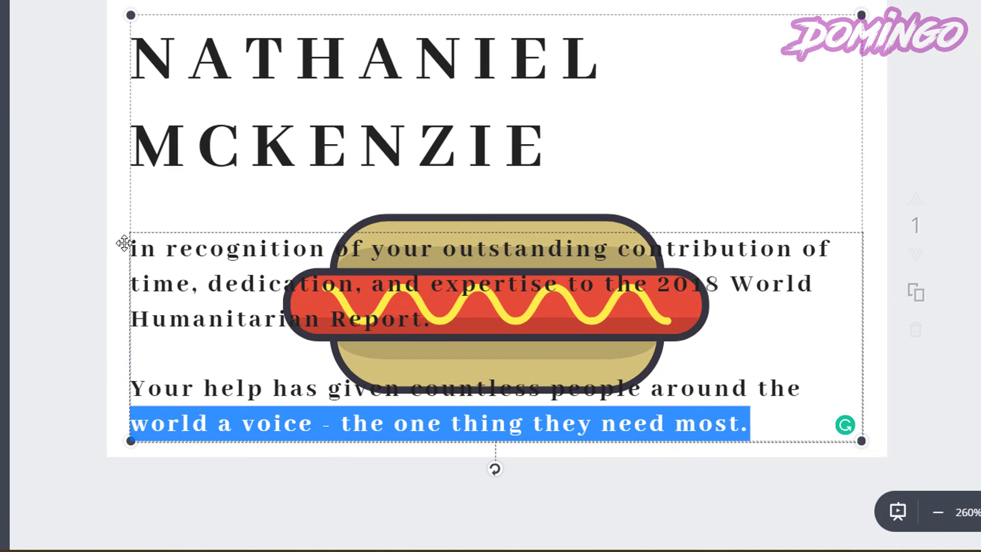
left_click_drag(126, 246, 132, 252)
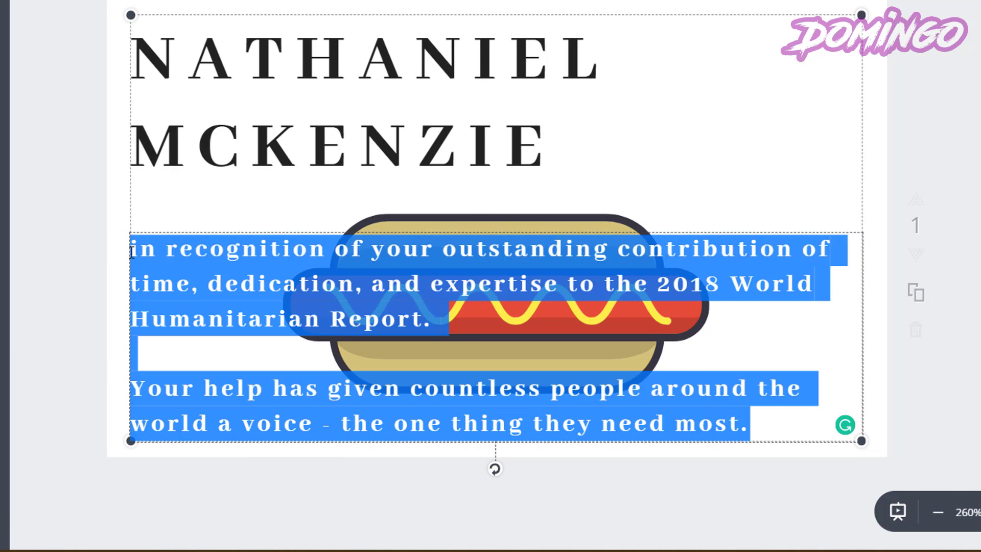
key("BackSpace")
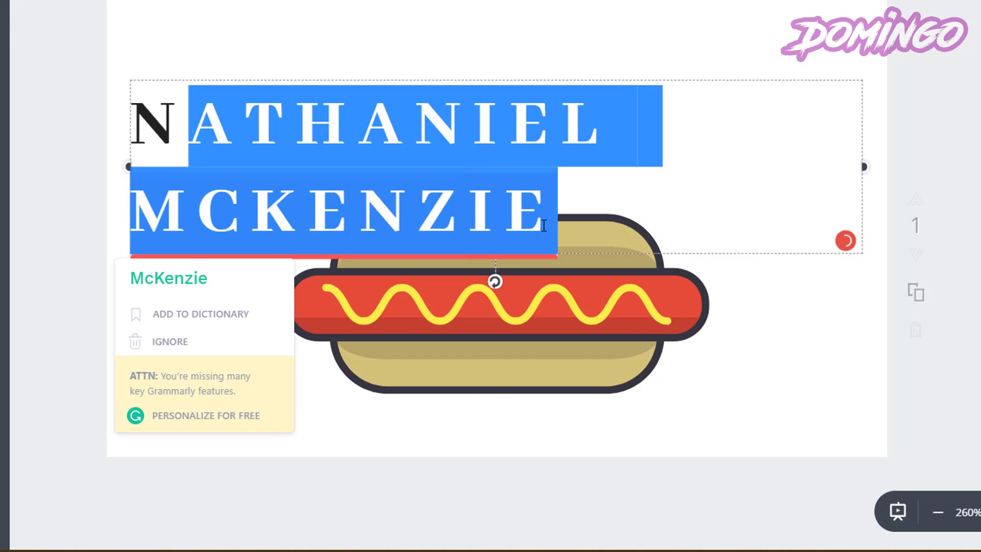
Change the heading to 'HARRY'S HOT DOGS' and move it above the hot dog.
key("BackSpace")
key("BackSpace")
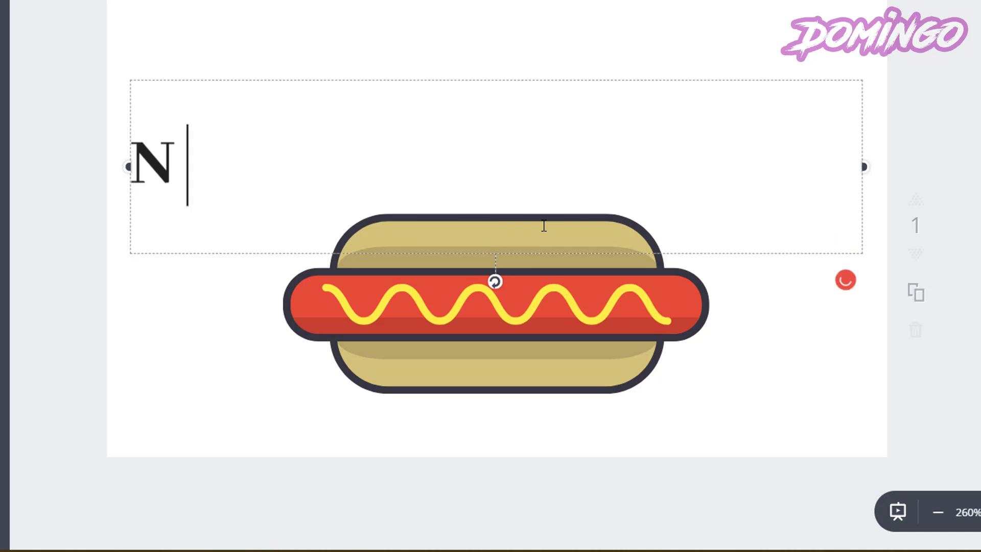
type("HARRY'S HOT DO")
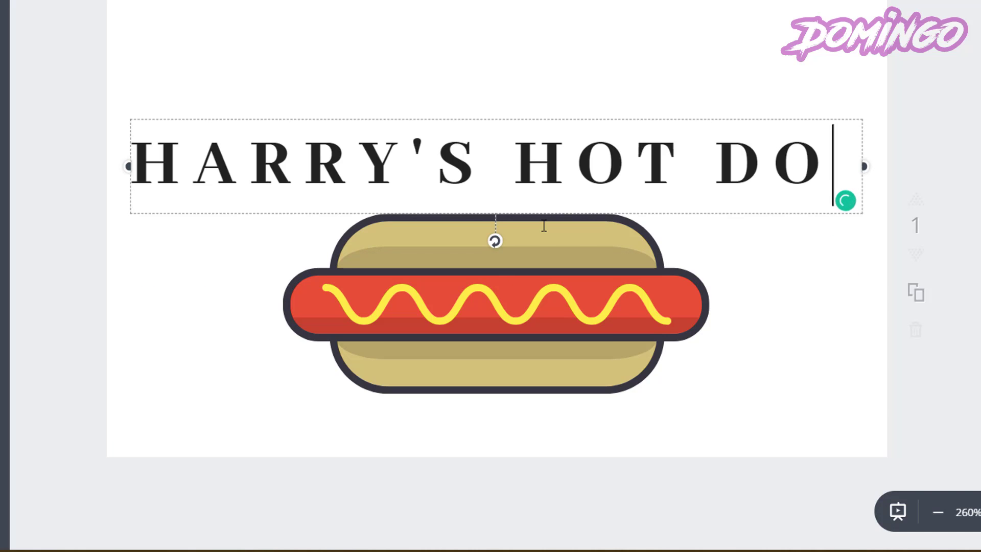
type("GS")
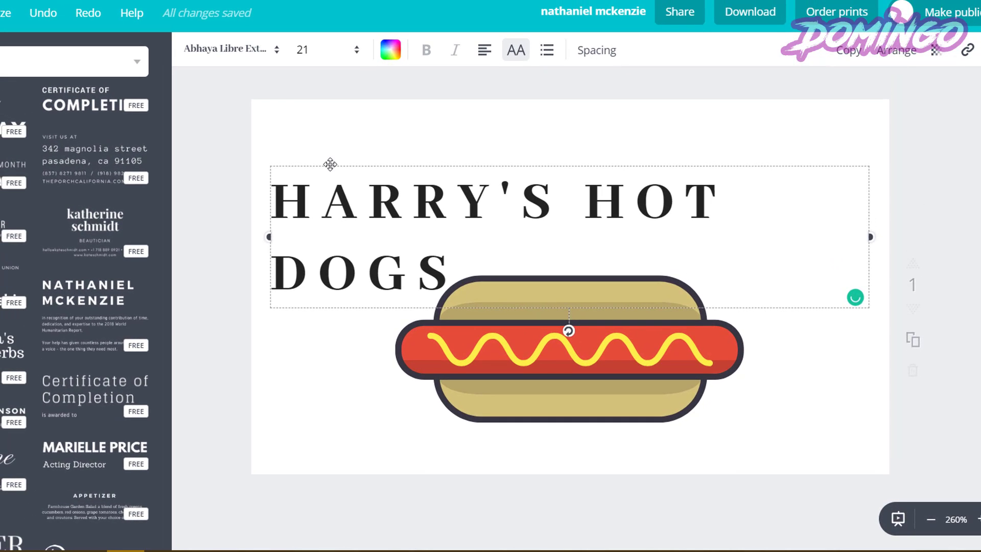
left_click_drag(330, 164, 383, 125)
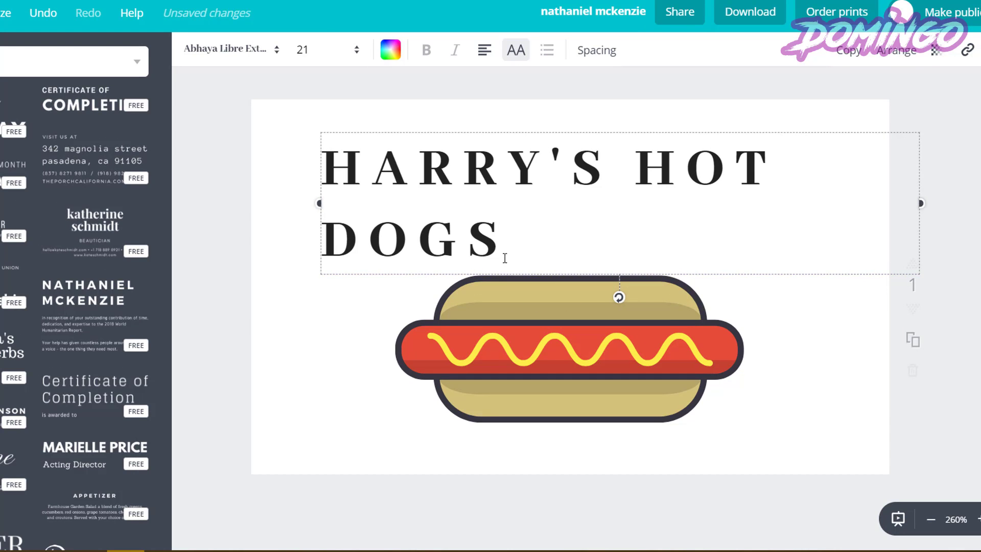
Center-align the HARRY'S HOT DOGS heading and nudge it into place over the hot dog.
left_click_drag(505, 258, 309, 161)
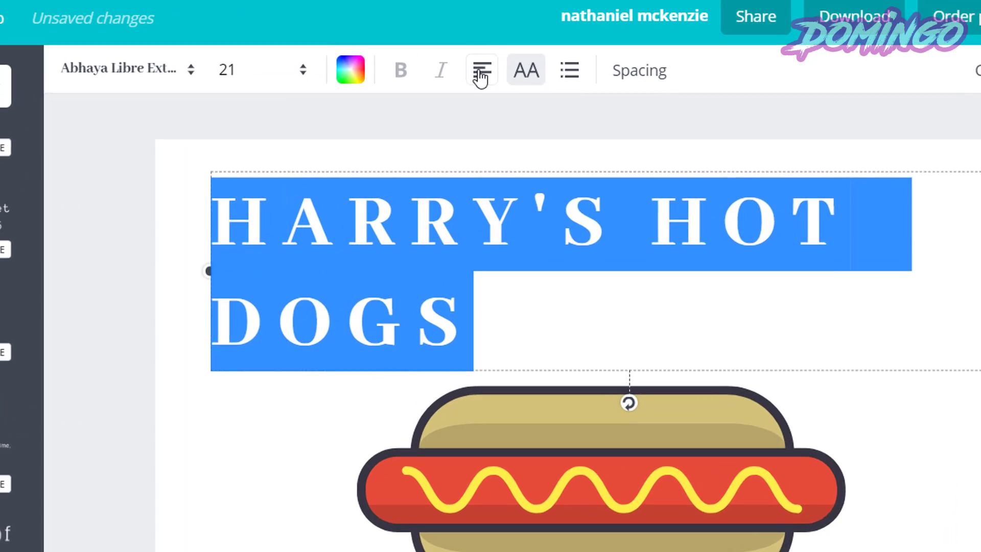
left_click(484, 51)
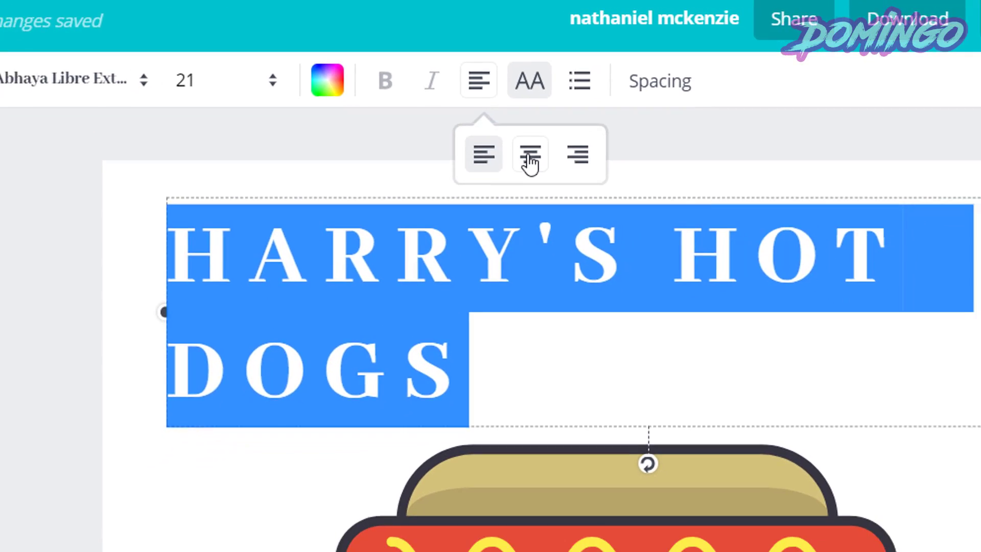
left_click(537, 172)
left_click(336, 341)
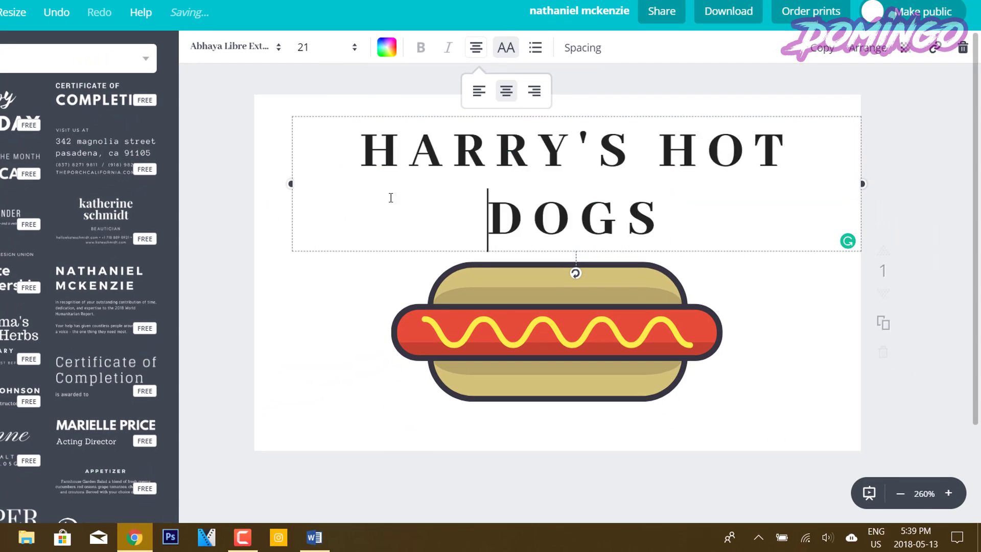
left_click_drag(400, 116, 381, 113)
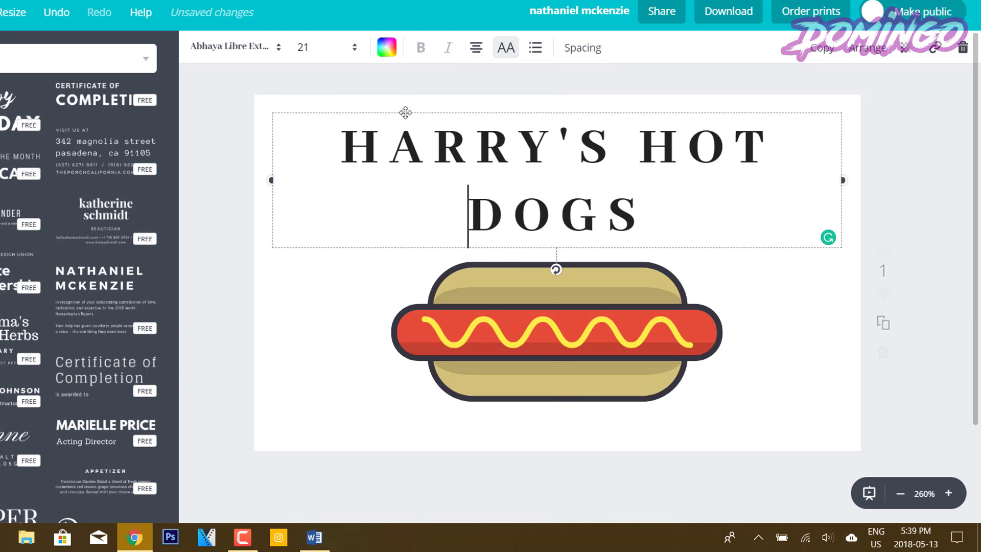
left_click(769, 398)
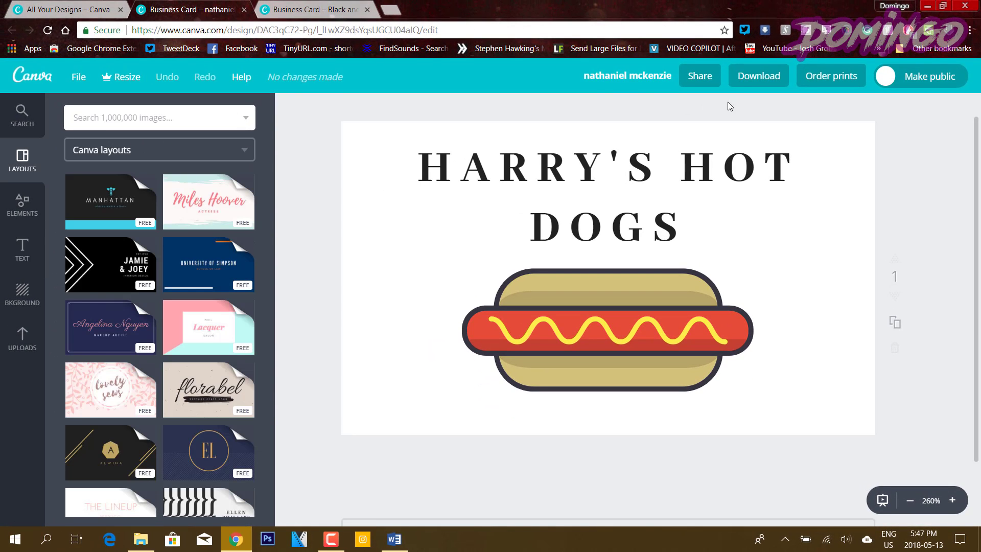
Download the business card design with the file type changed from PDF - Print to JPG.
left_click(756, 76)
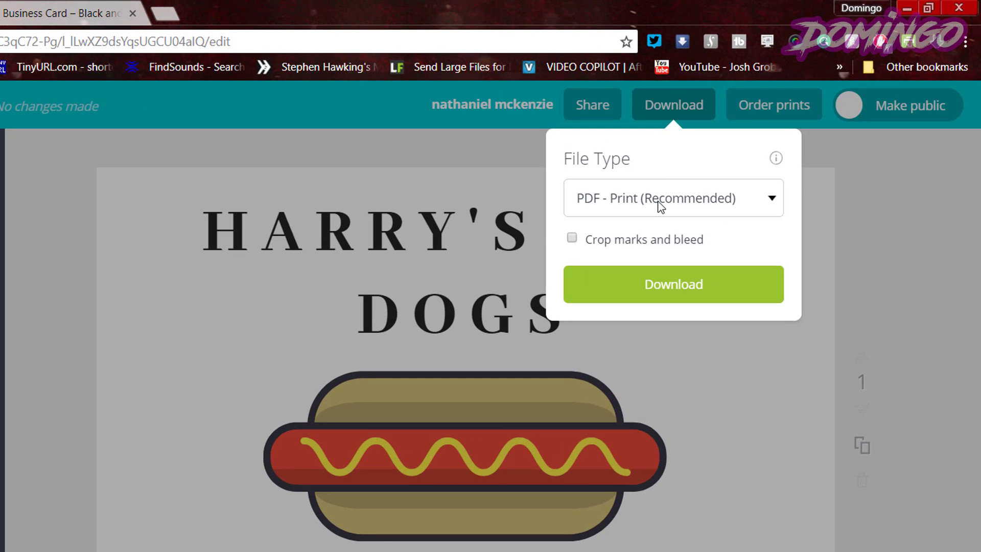
left_click(660, 206)
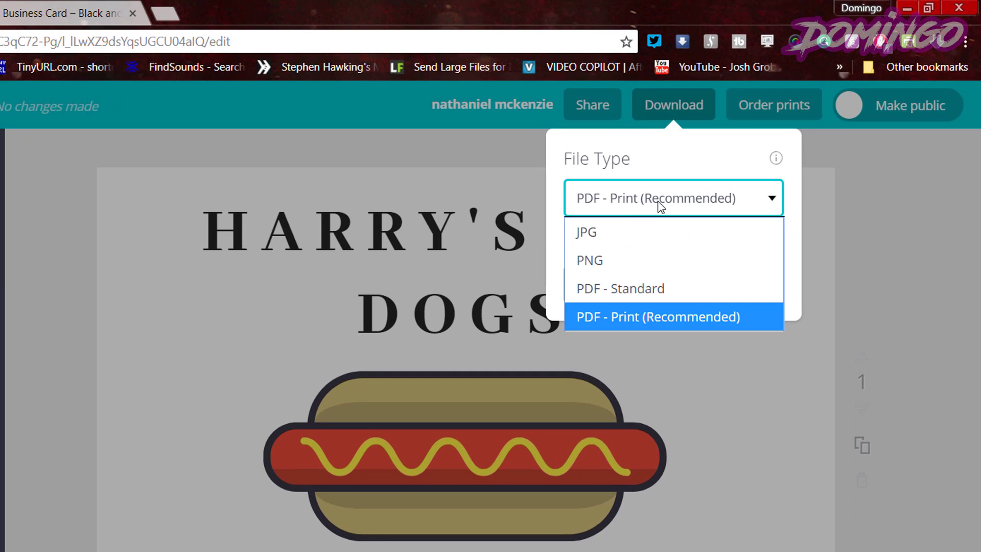
left_click(602, 234)
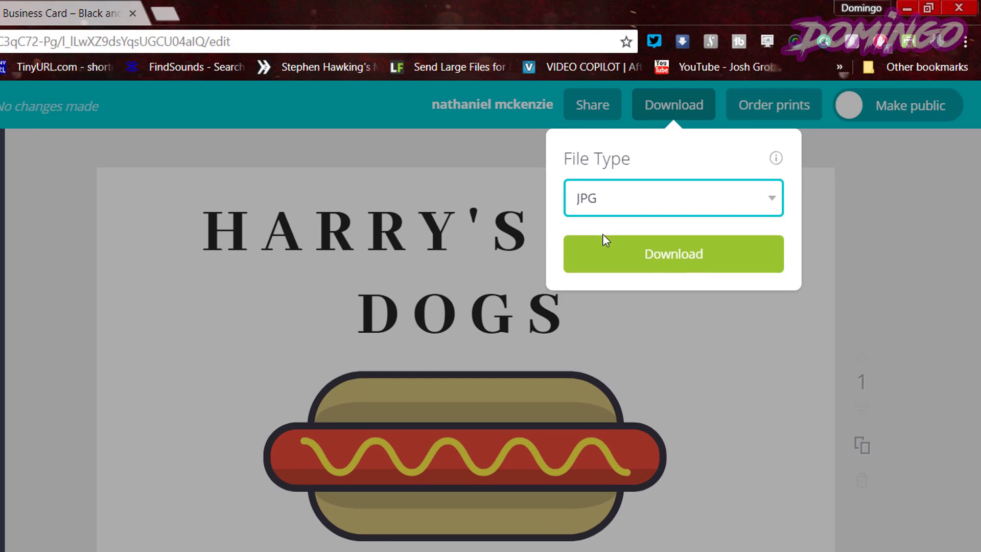
left_click(642, 261)
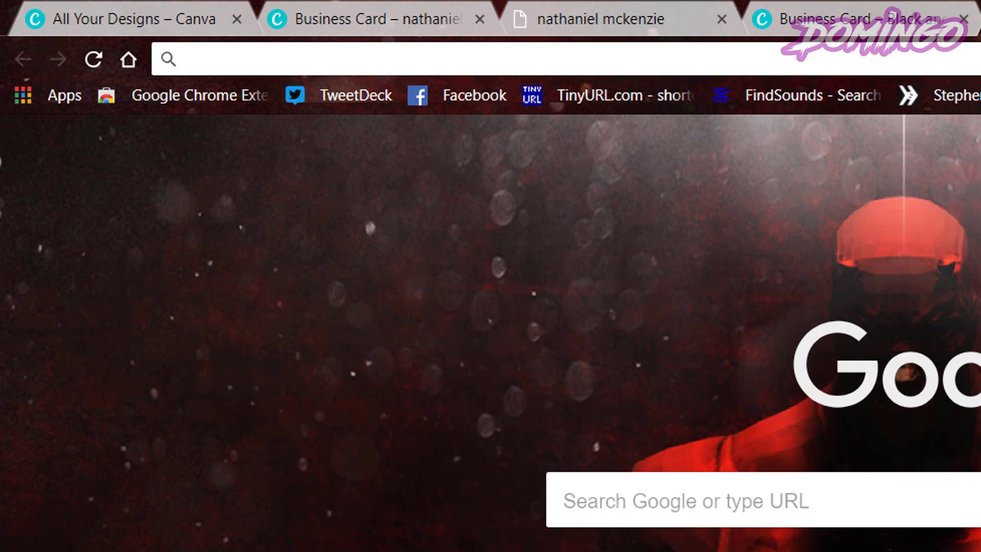
Search 'blank business card template avery' and reach Avery's Business Card Templates page.
type("blank bus")
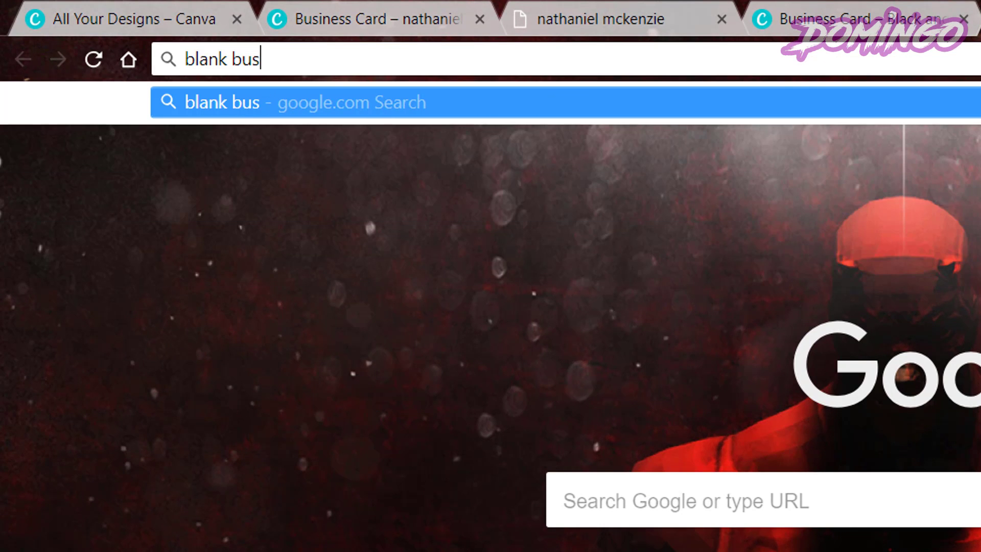
type("iness card temp")
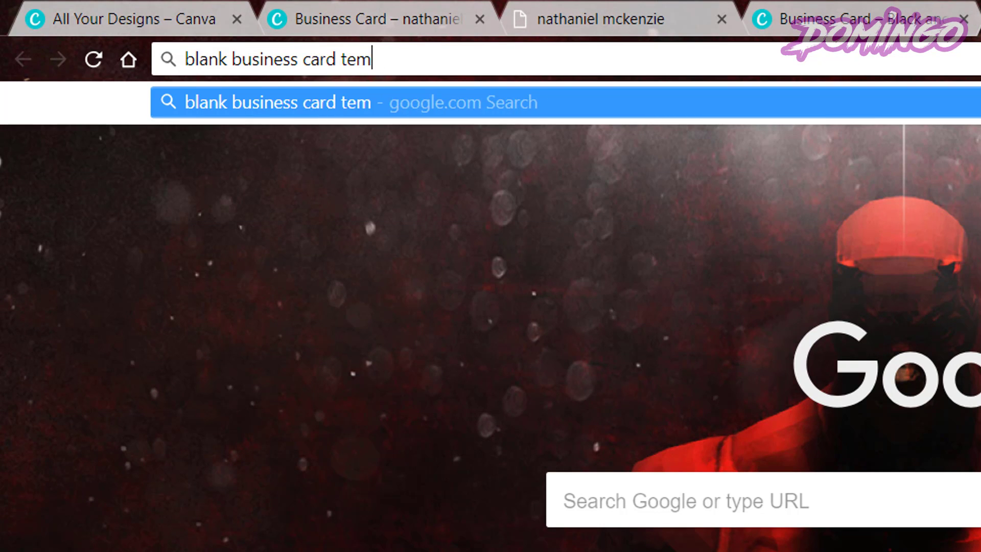
type("late aver")
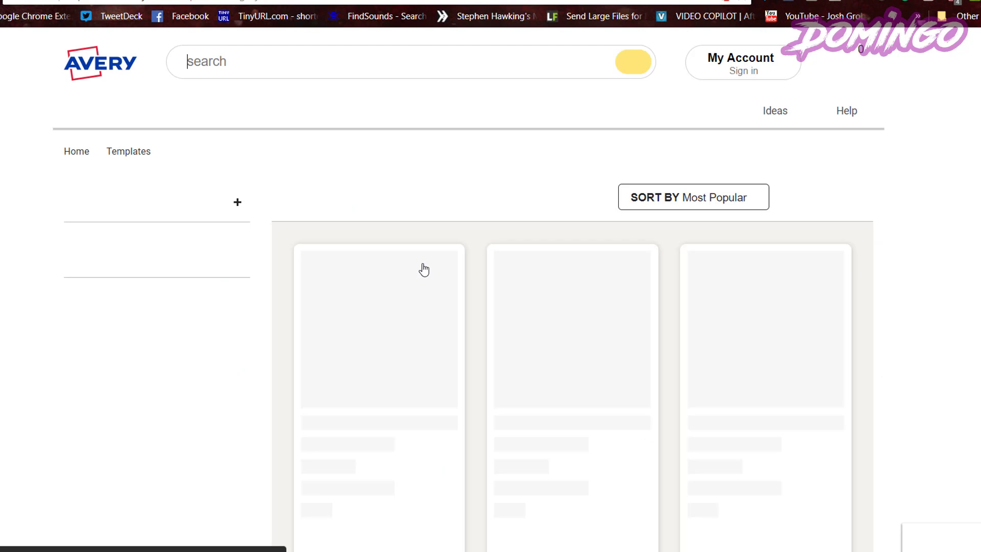
scroll(424, 269, "down", 3)
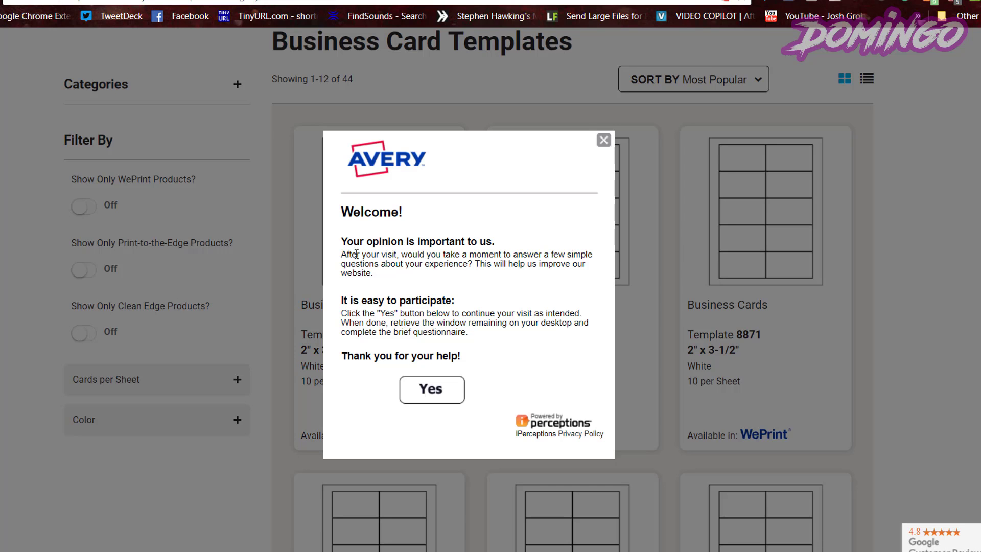
Dismiss the survey popup and open Avery's Template 5371 business cards page.
left_click(603, 140)
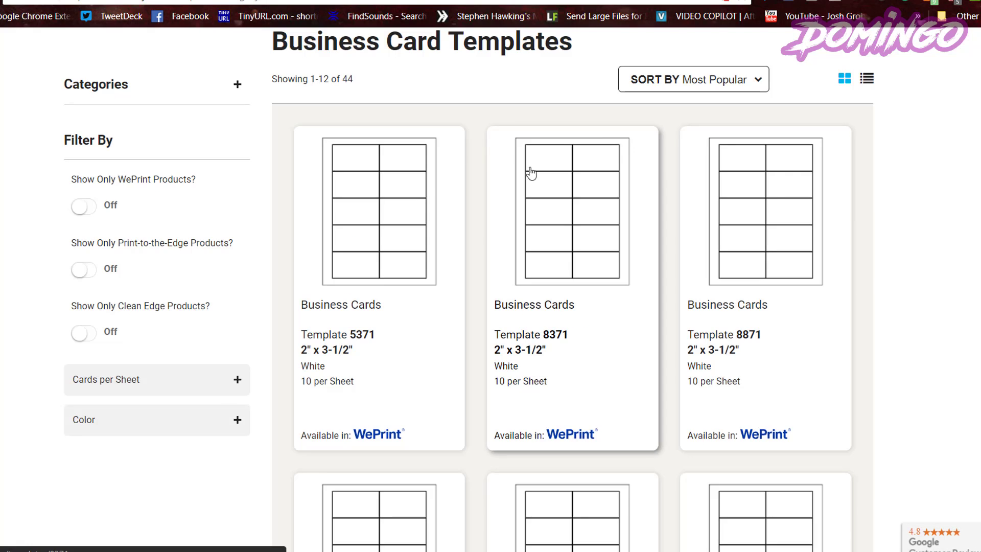
left_click(379, 225)
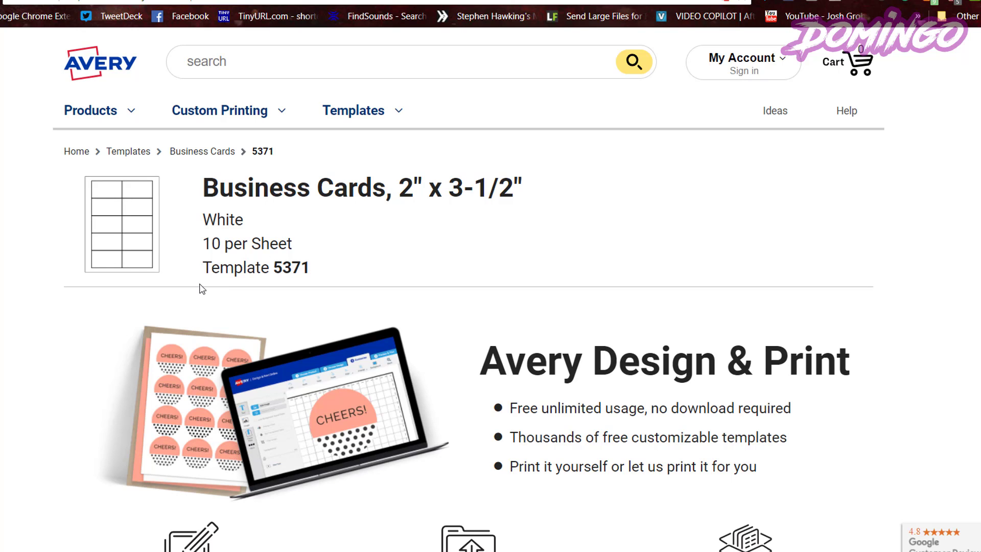
scroll(393, 339, "down", 4)
scroll(372, 343, "up", 4)
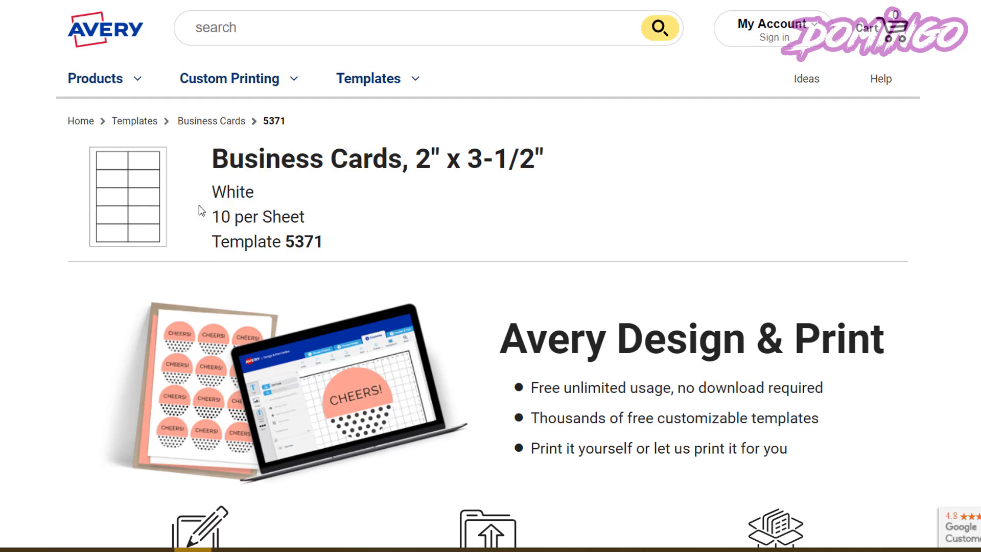
Choose MS Word - 2007 or later (.docx) as the template format.
scroll(171, 207, "down", 10)
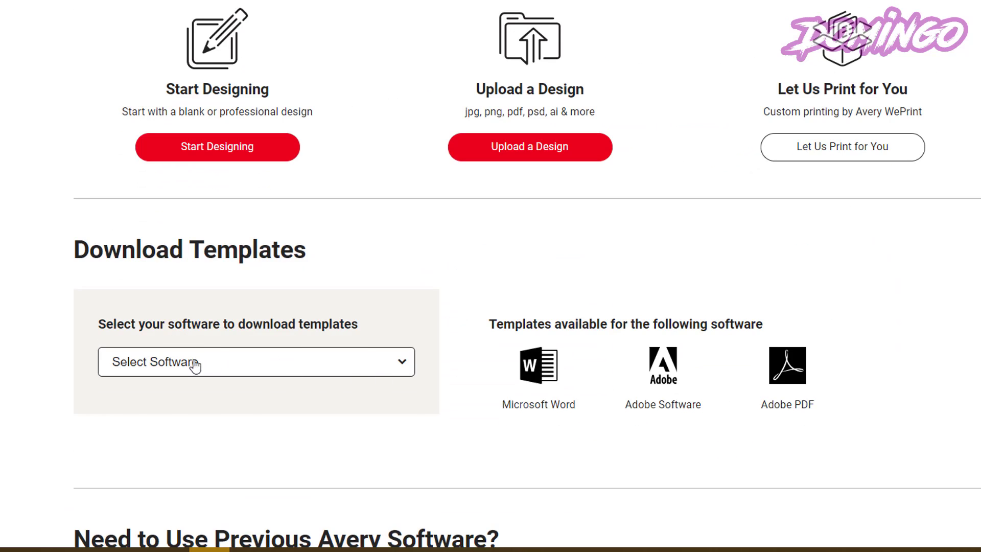
left_click(188, 364)
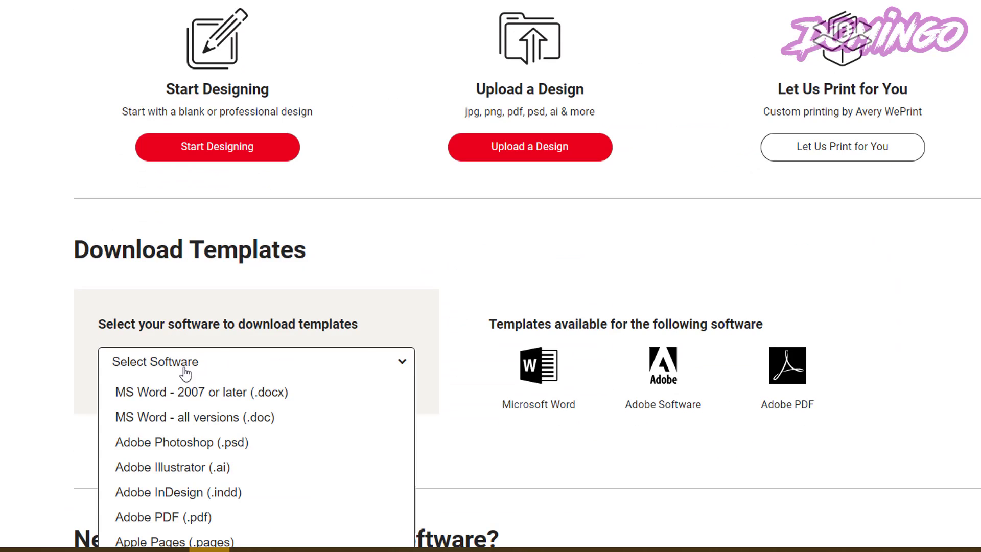
left_click(189, 395)
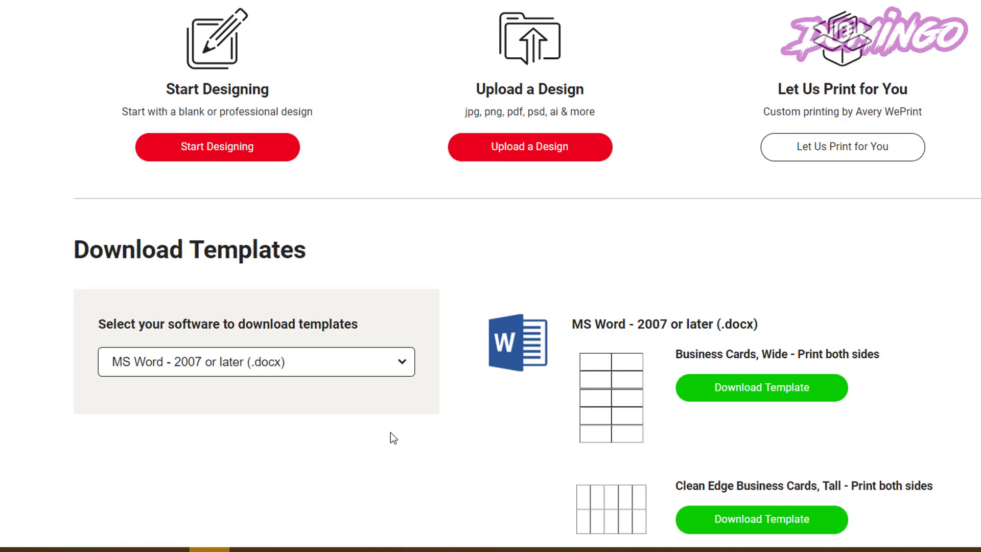
scroll(408, 423, "down", 3)
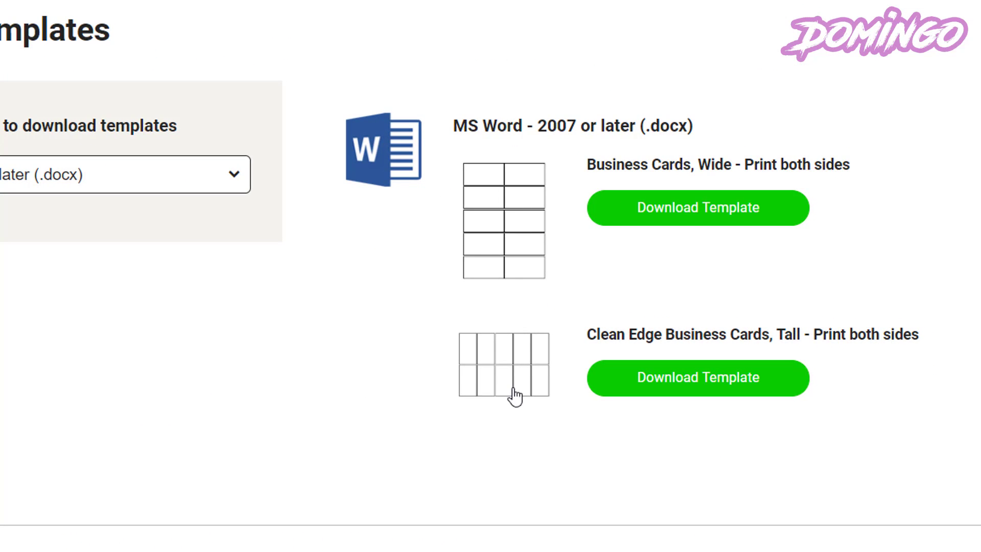
Download the Business Cards, Wide template as a guest, filling the form and accepting the licence.
left_click(657, 223)
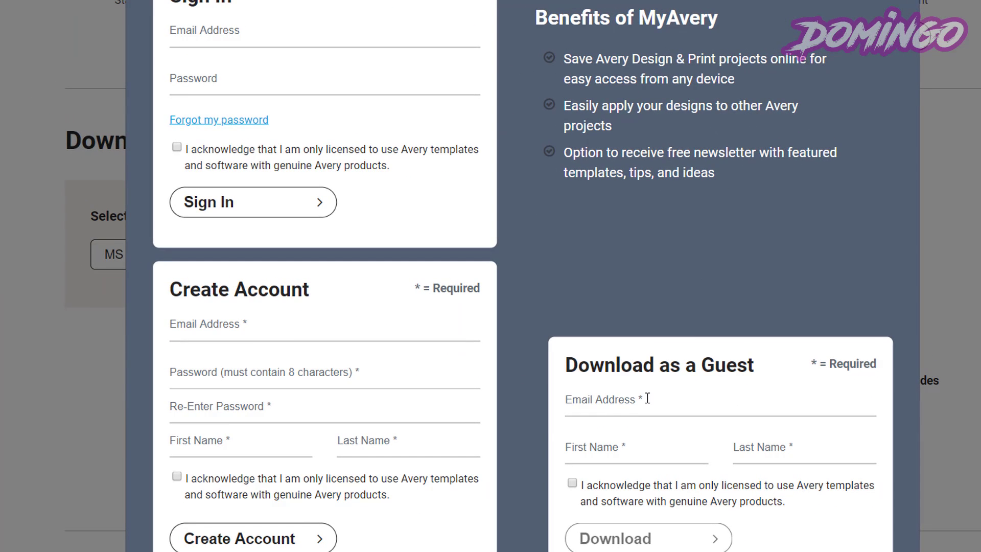
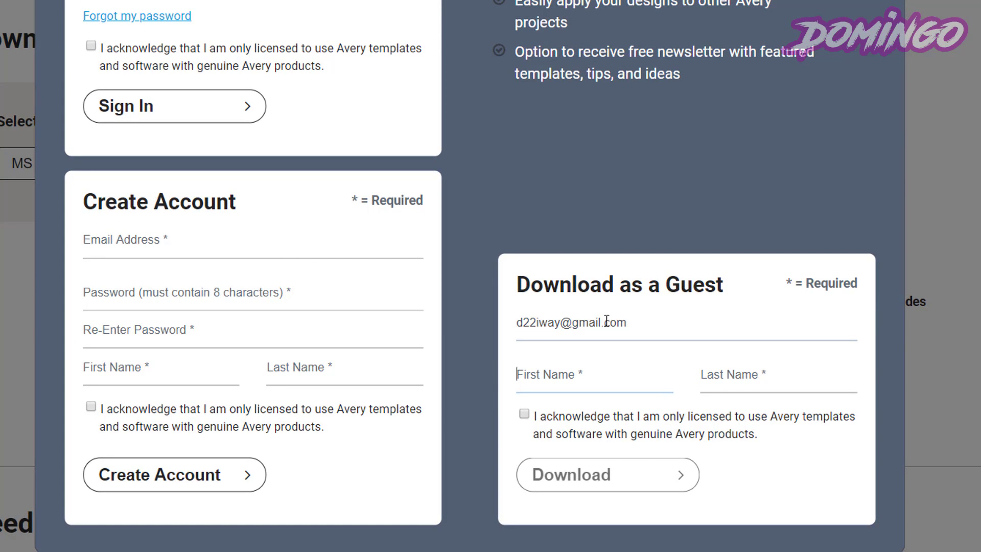
key("Tab")
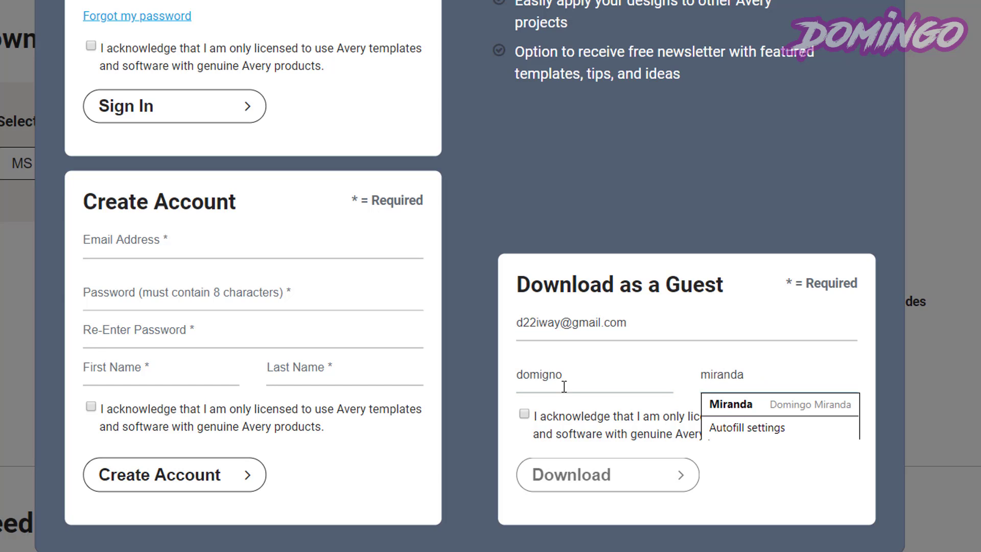
left_click(524, 414)
left_click(599, 479)
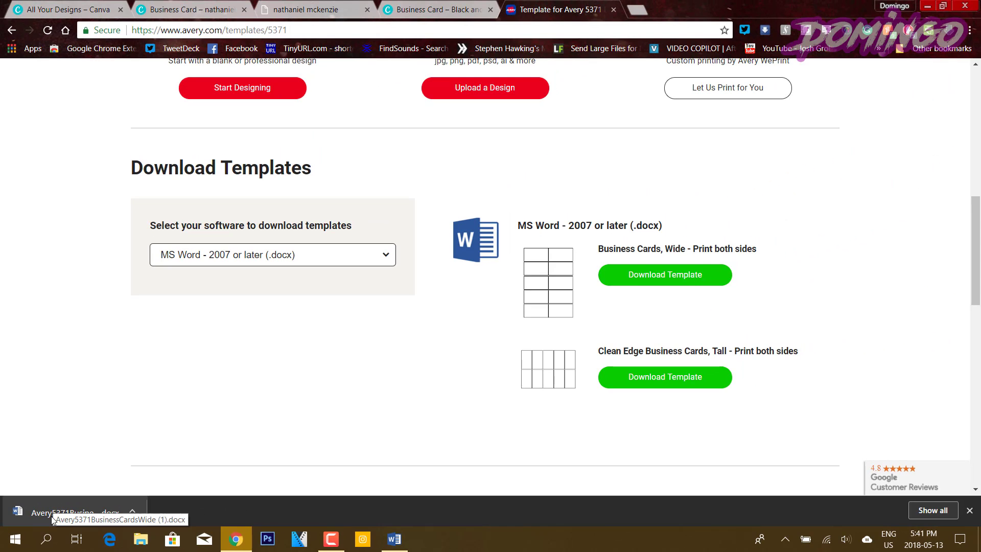
Open the downloaded Avery 5371 template, enable editing, and insert the hot dog card JPG from Downloads.
left_click(51, 516)
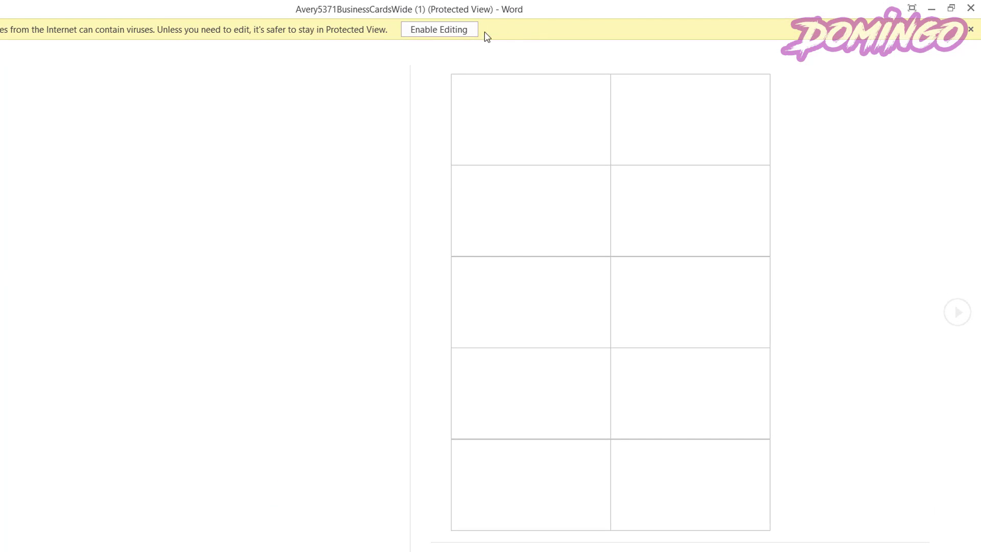
left_click(441, 35)
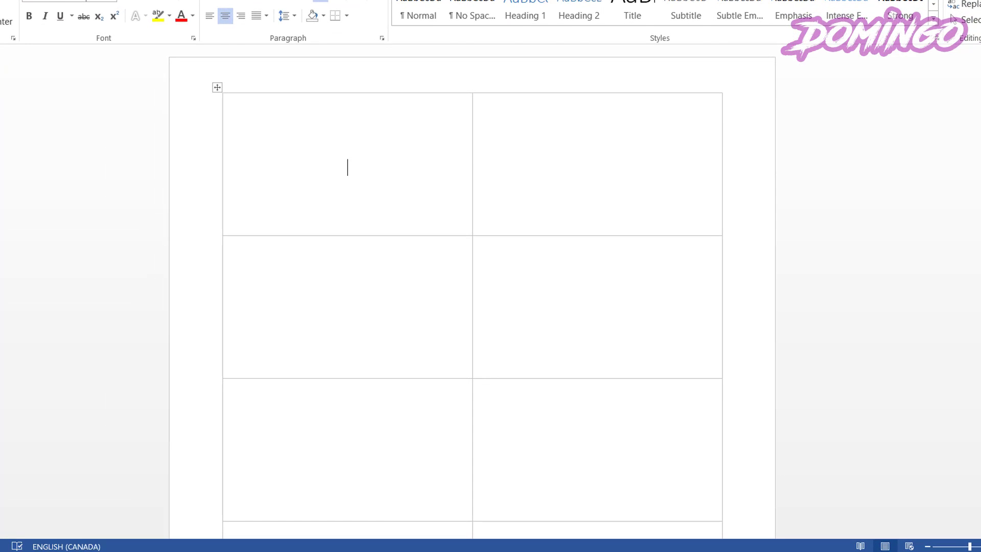
left_click(17, 1)
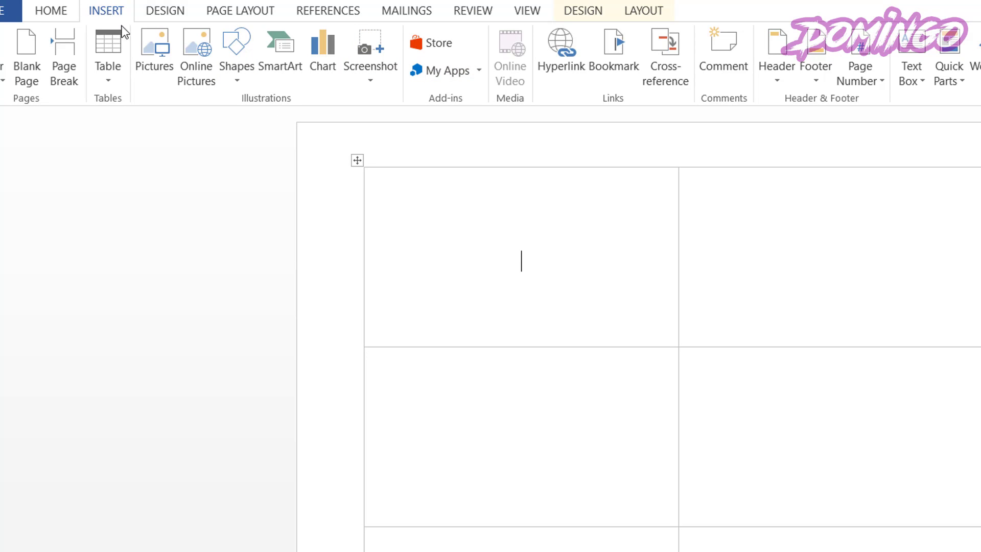
left_click(155, 47)
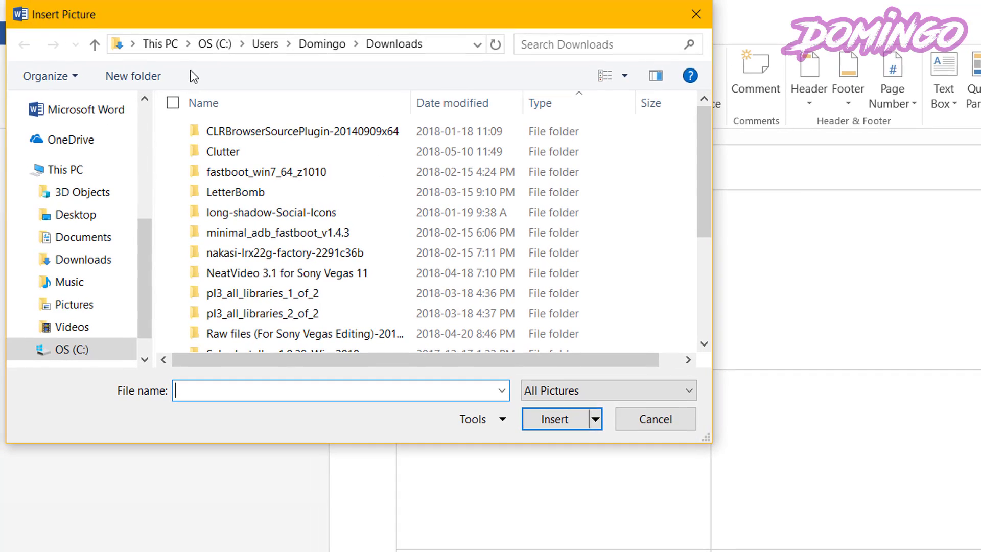
left_click(102, 264)
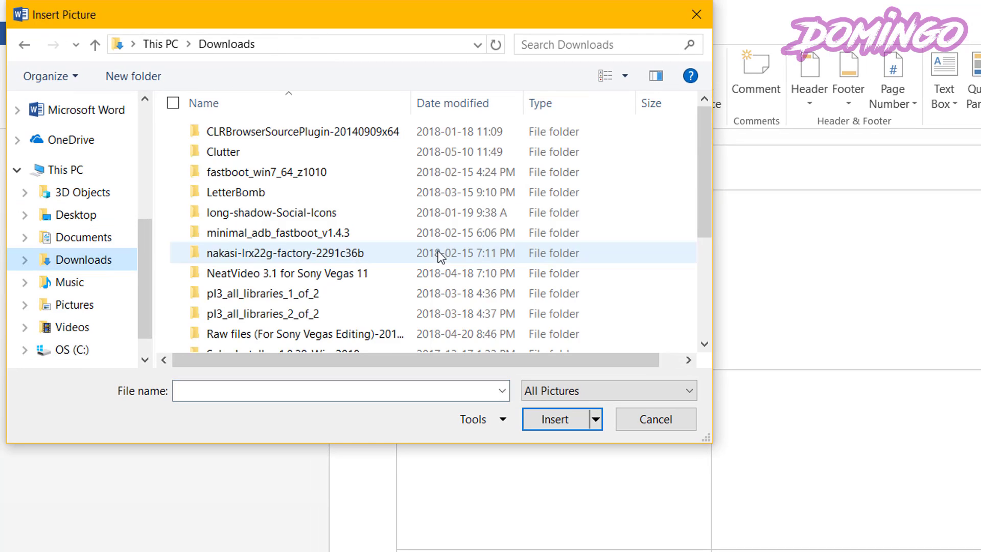
left_click_drag(707, 215, 709, 296)
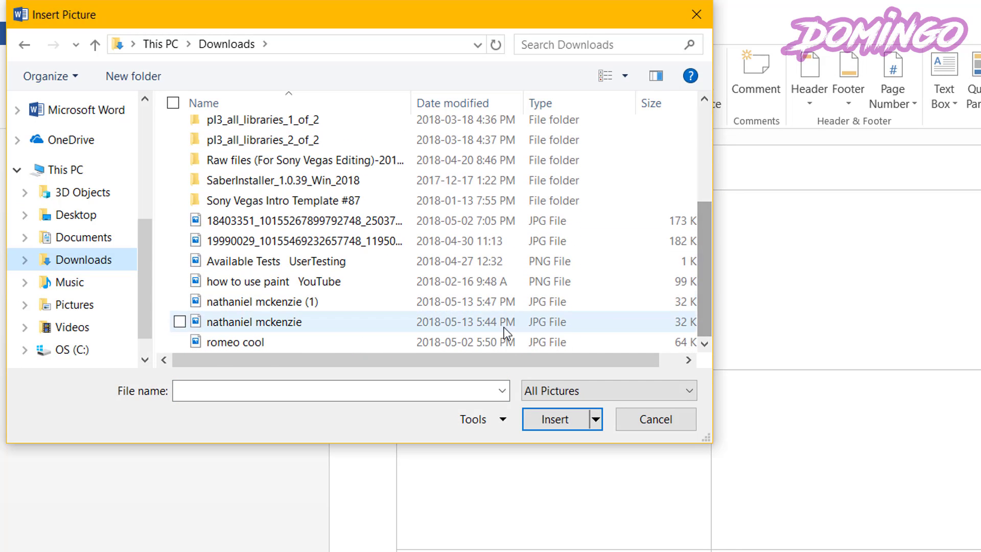
left_click_drag(498, 335, 443, 320)
left_click(270, 304)
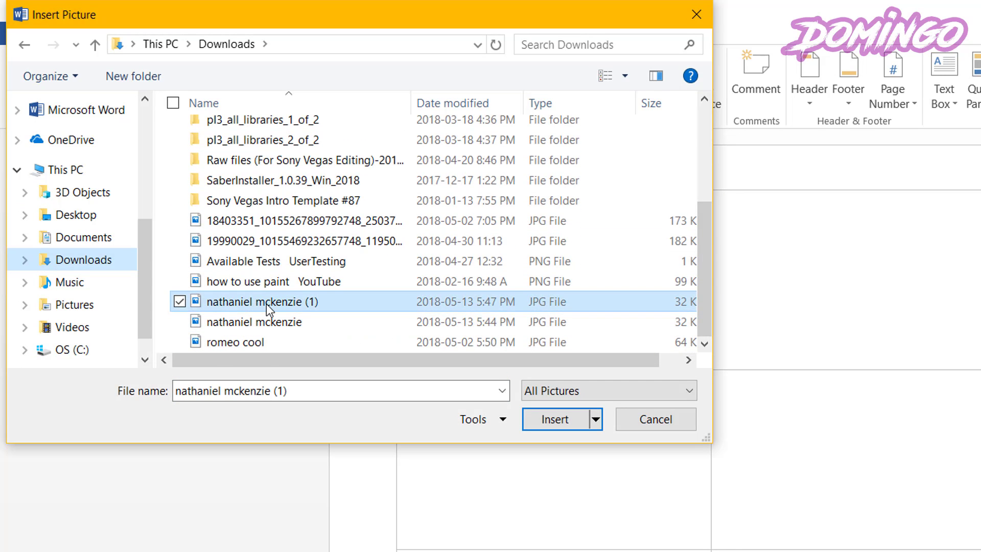
left_click(555, 420)
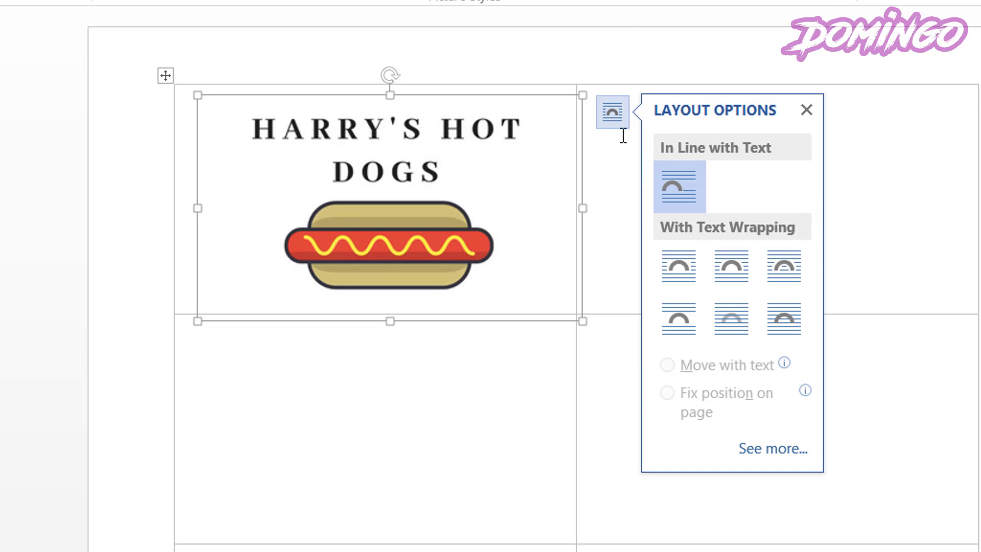
Give the picture tight wrapping with a fixed page position, then shrink it into the first cell.
left_click(736, 276)
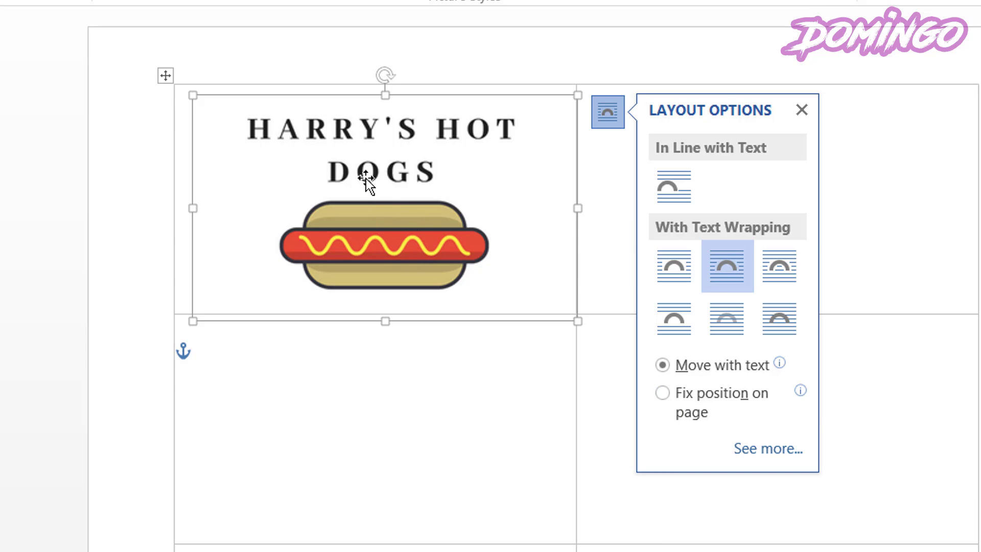
left_click(666, 393)
left_click_drag(456, 160, 438, 156)
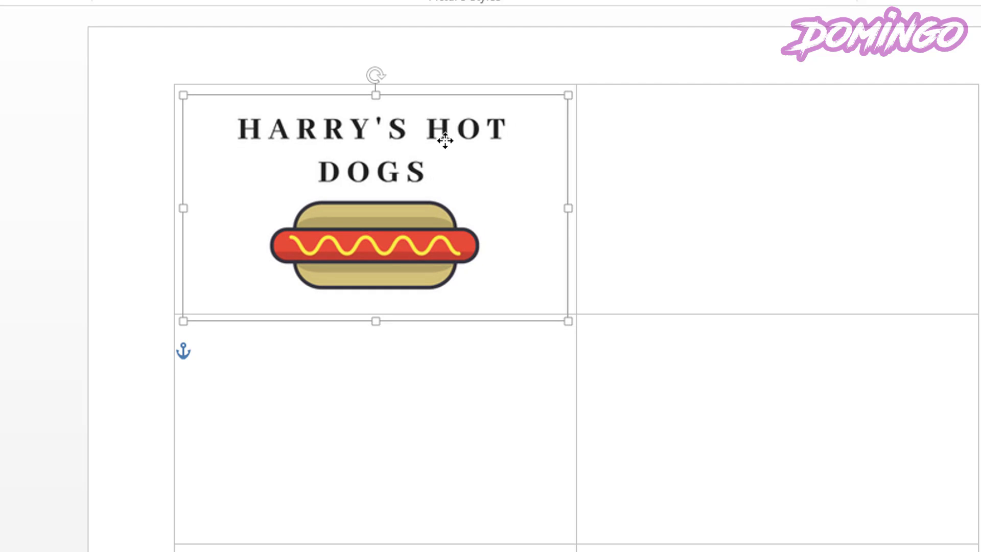
left_click_drag(568, 95, 536, 121)
left_click_drag(486, 183, 486, 170)
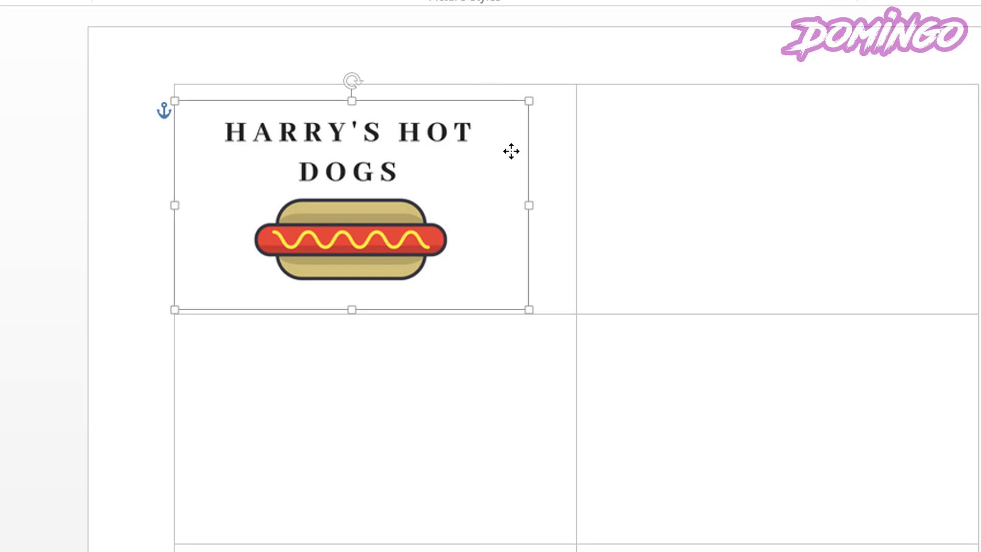
Change the picture's text wrapping and fine-tune its position in the top-left label.
left_click(555, 119)
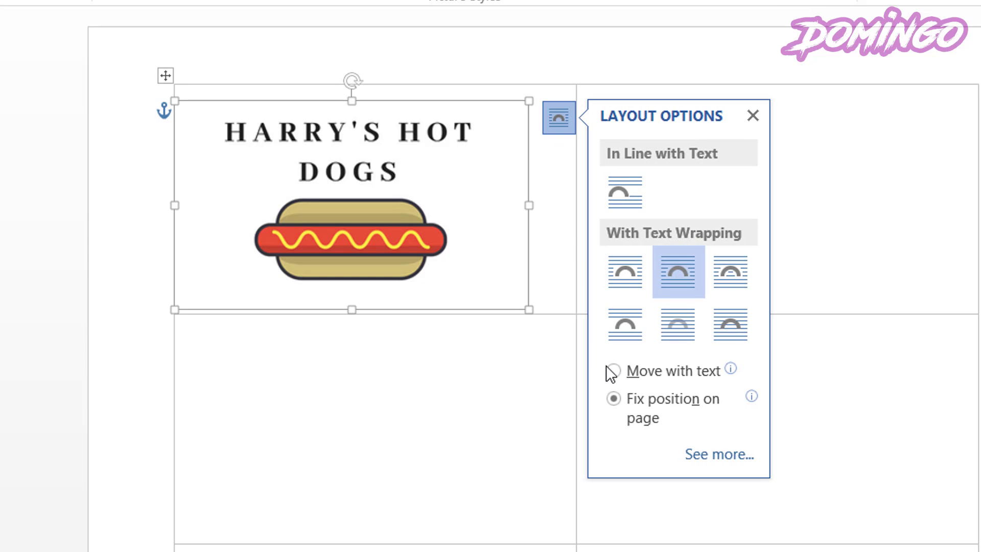
left_click(620, 273)
left_click_drag(320, 213, 313, 207)
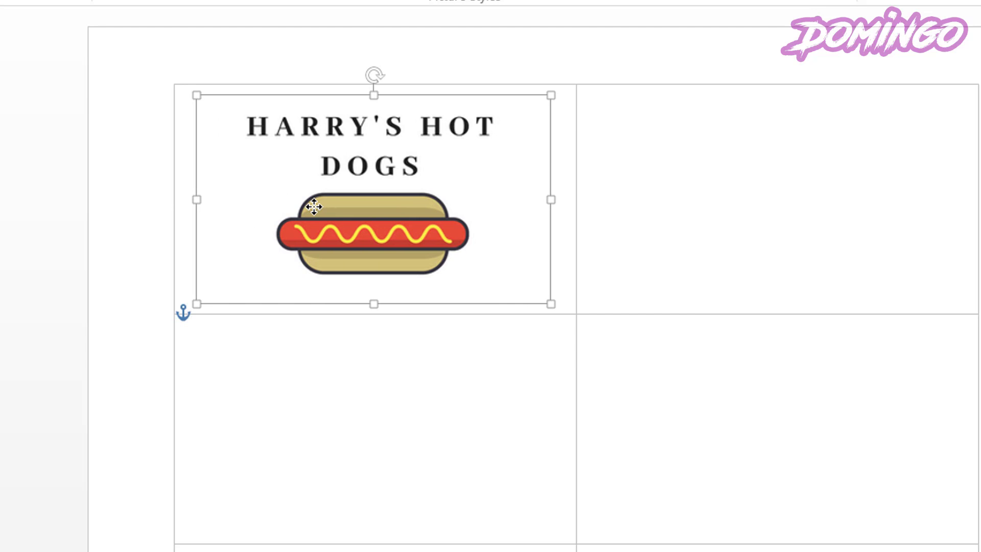
left_click(103, 224)
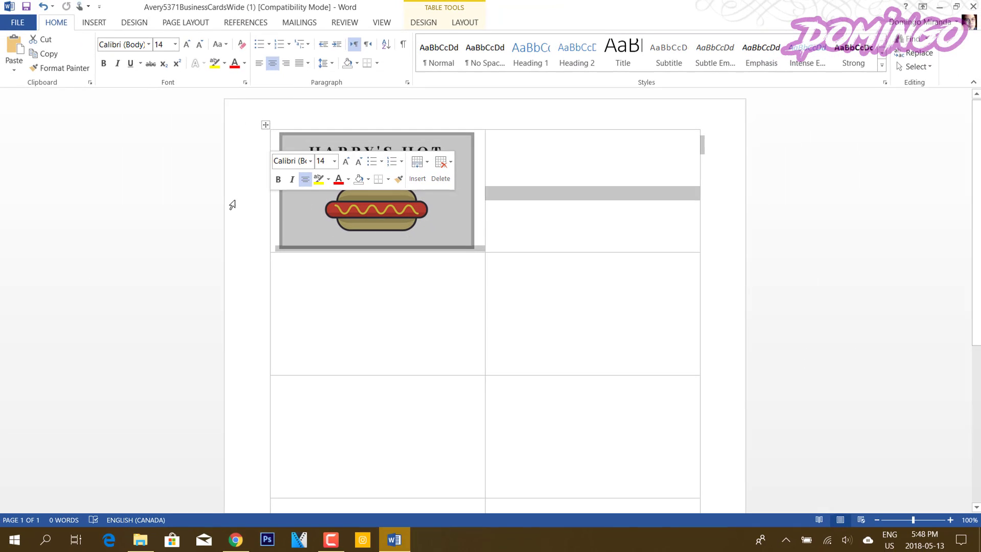
left_click(592, 315)
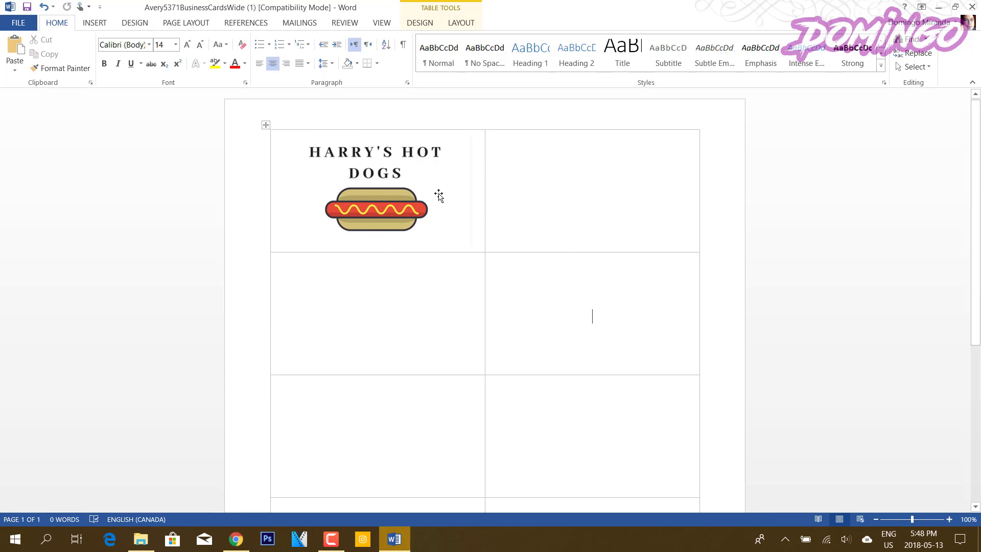
Copy the card image into the top-right, middle-left and middle-right cells, each lifted to the top.
left_click(375, 201)
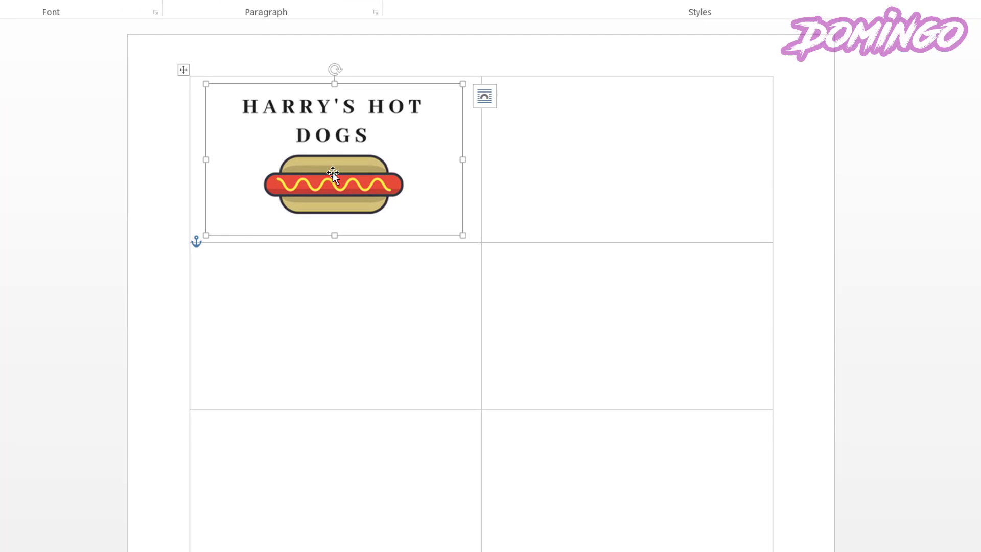
left_click(600, 157)
key("ctrl+v")
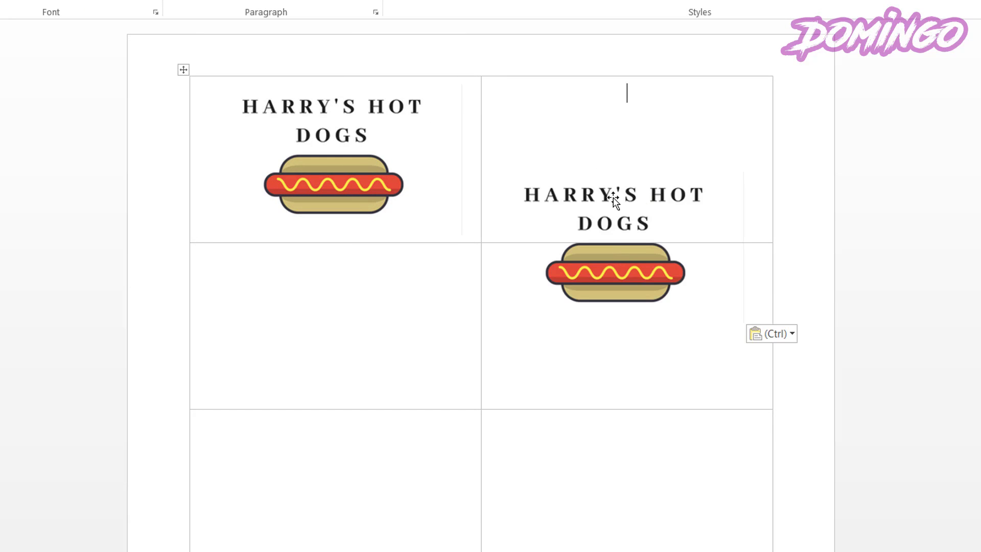
left_click_drag(613, 192, 619, 96)
left_click(340, 309)
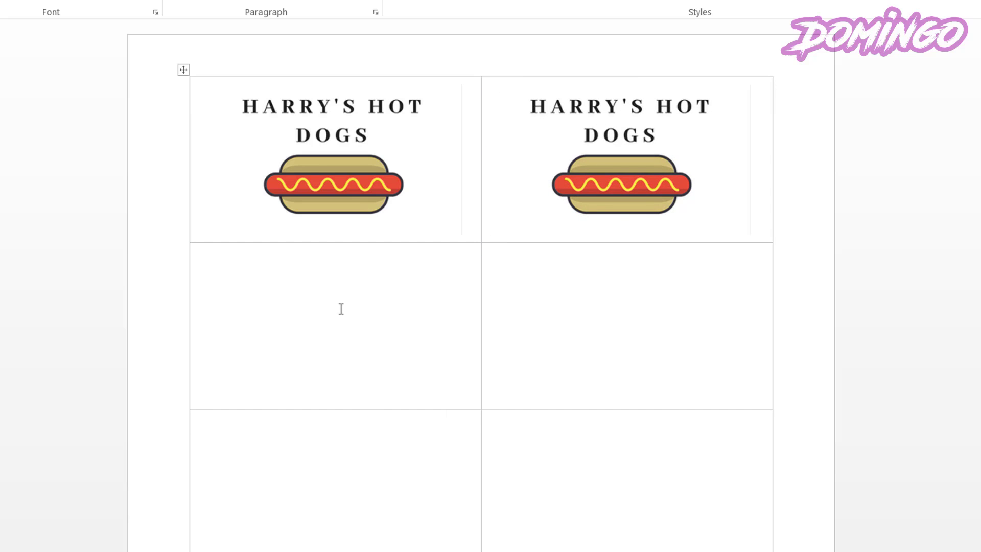
key("ctrl+v")
left_click_drag(339, 376, 350, 287)
left_click(587, 314)
key("ctrl+v")
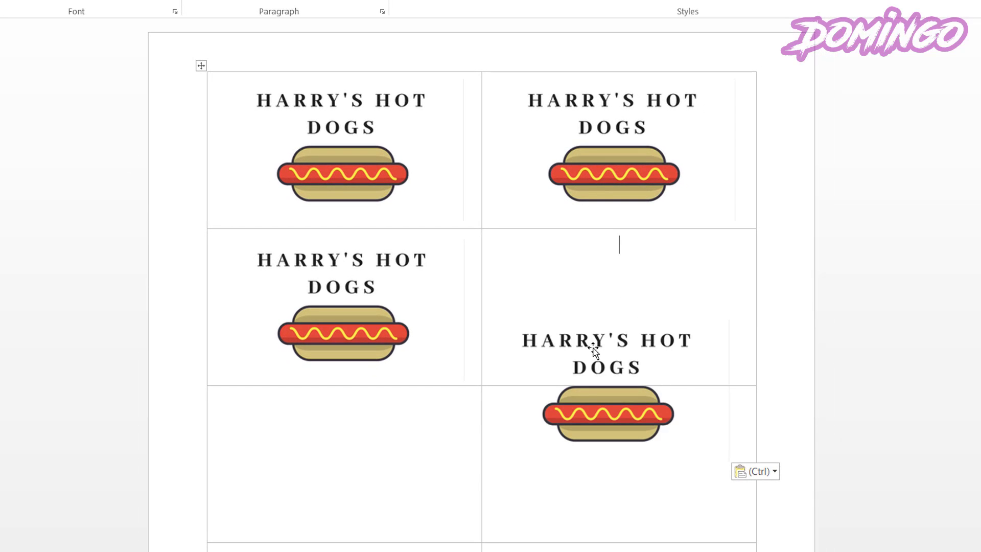
left_click_drag(593, 349, 602, 271)
Further down the page, paste card copies into the next two empty labels and move them up.
left_click(972, 346)
scroll(972, 347, "down", 5)
left_click(339, 218)
key("ctrl+v")
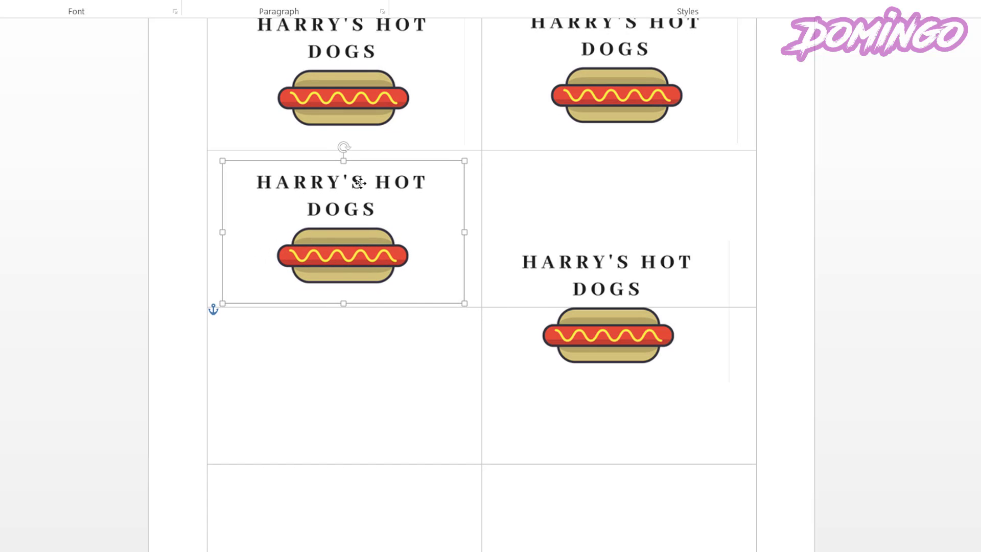
left_click_drag(580, 283, 577, 210)
scroll(577, 210, "down", 2)
left_click(326, 286)
key("ctrl+v")
left_click_drag(350, 309, 366, 222)
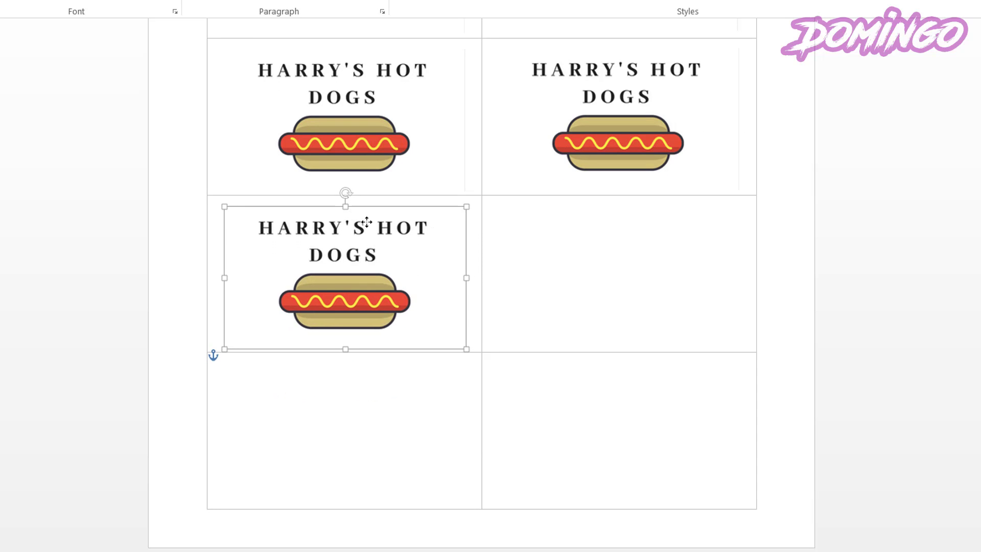
Paste the last card copies into the remaining labels, including bottom-right, and align them in place.
left_click(619, 275)
key("ctrl+v")
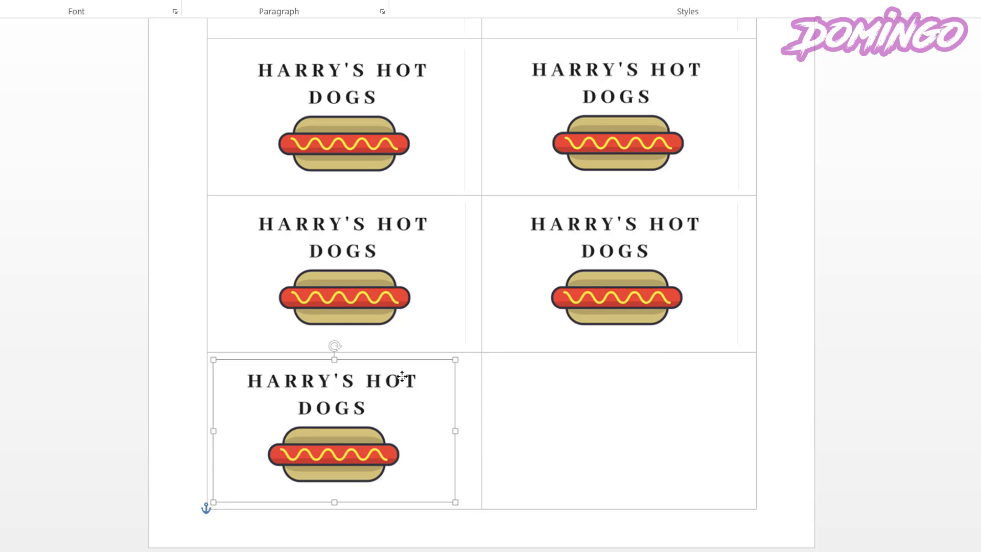
left_click_drag(402, 377, 399, 377)
left_click(602, 416)
key("ctrl+v")
left_click_drag(640, 399, 645, 373)
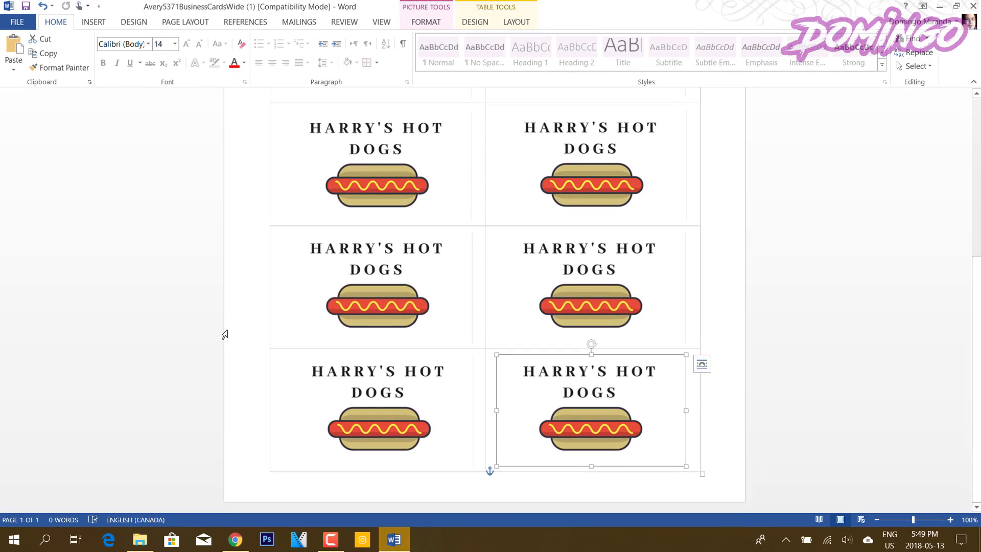
left_click(182, 334)
left_click(208, 355)
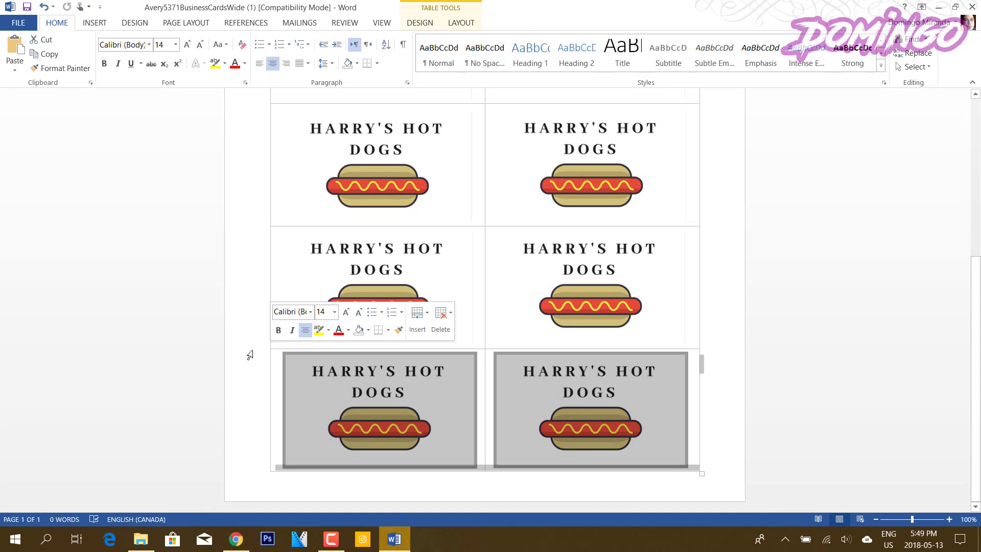
left_click(810, 306)
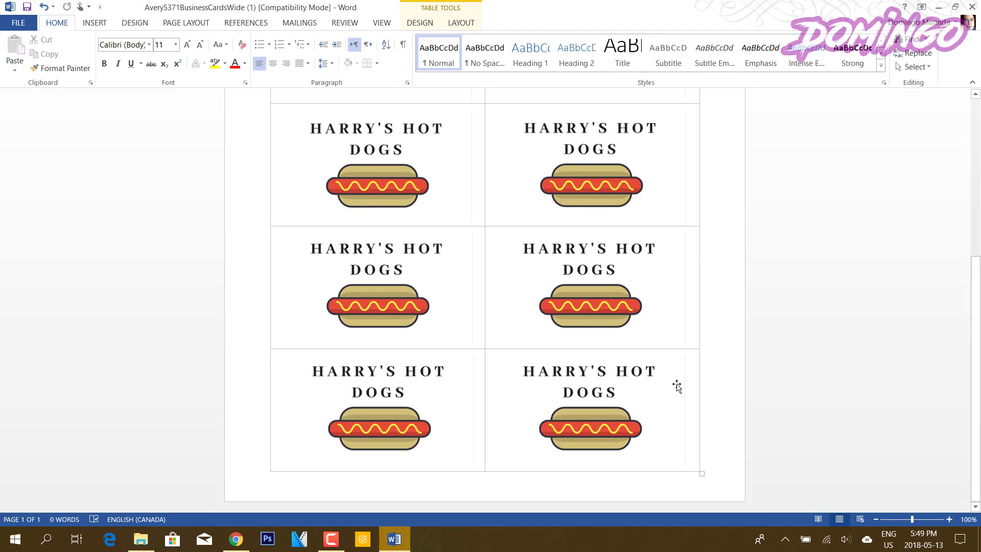
scroll(677, 387, "up", 5)
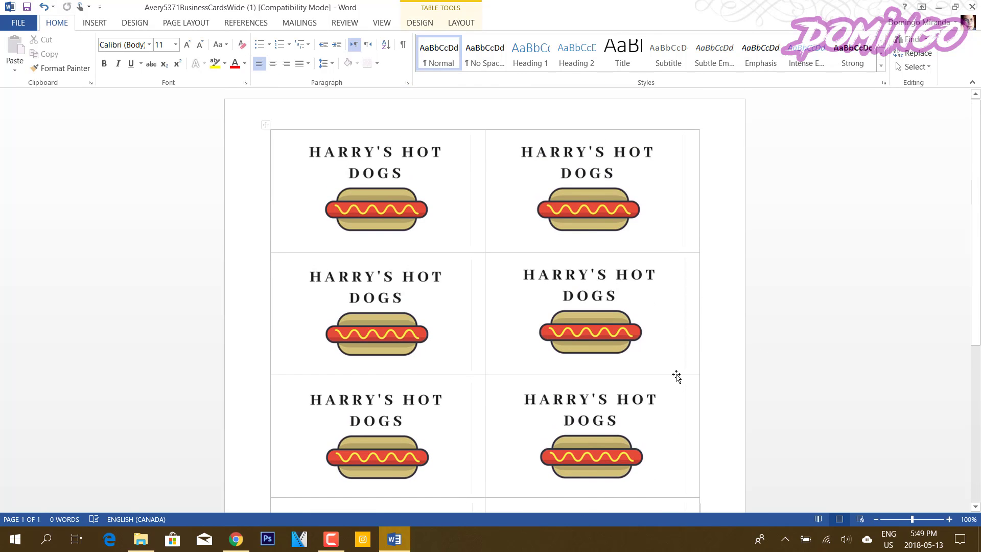
left_click(18, 22)
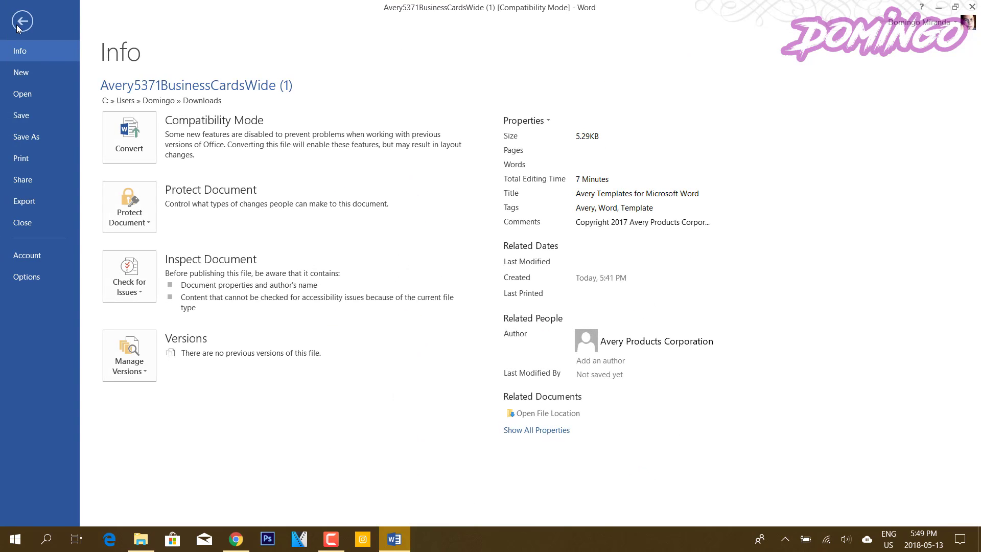
left_click(21, 156)
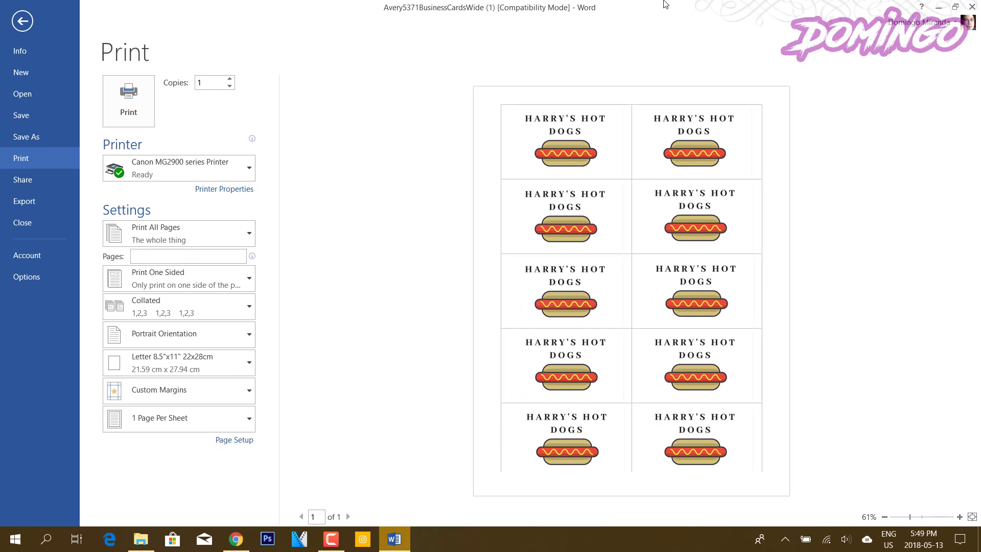
left_click(22, 22)
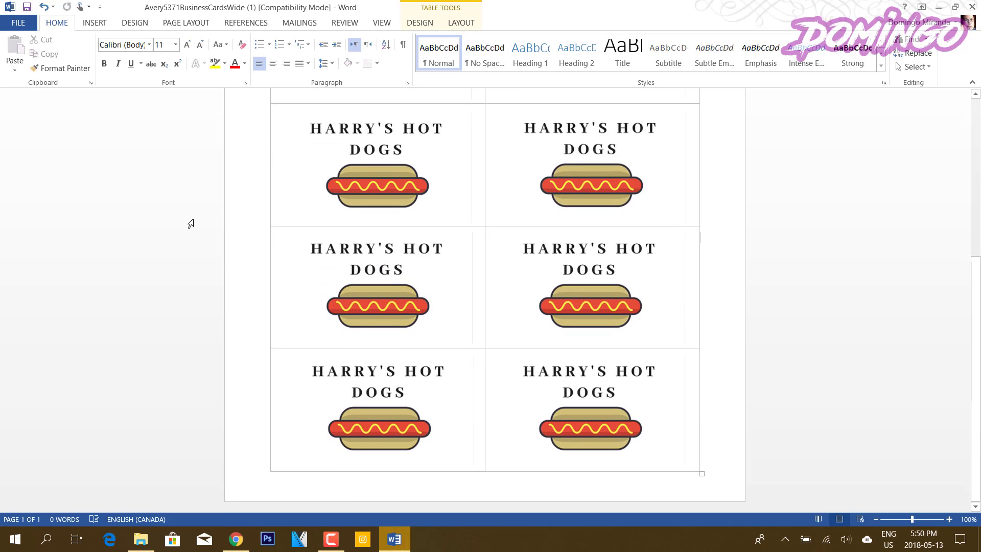